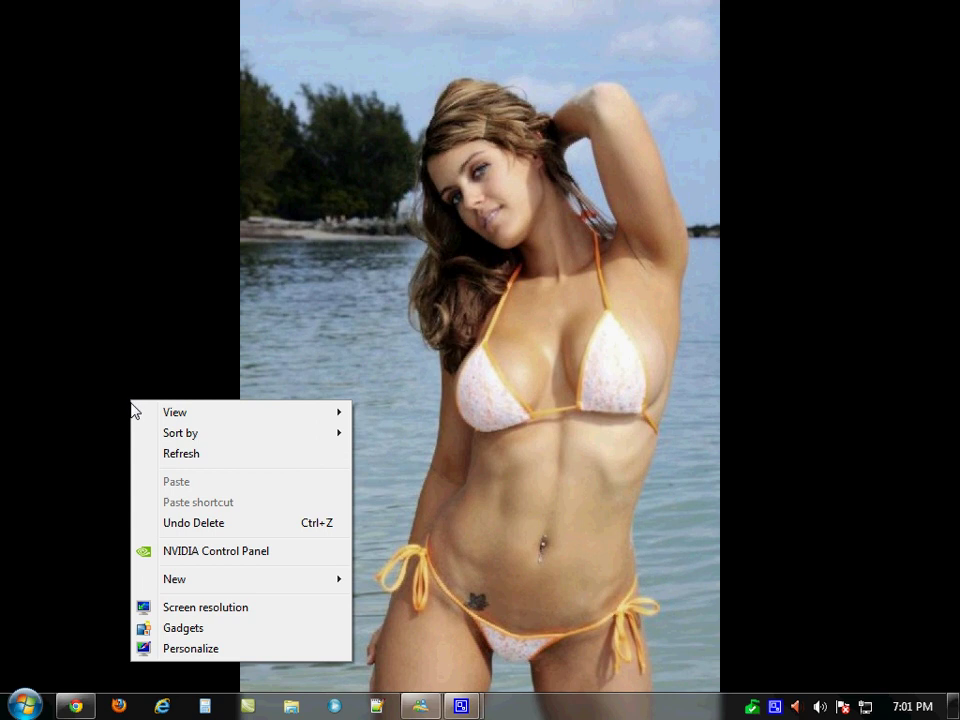
Create three new Microsoft Word documents on the desktop, keeping their default names
{"action": "mouse_move", "coordinate": [212, 580]}
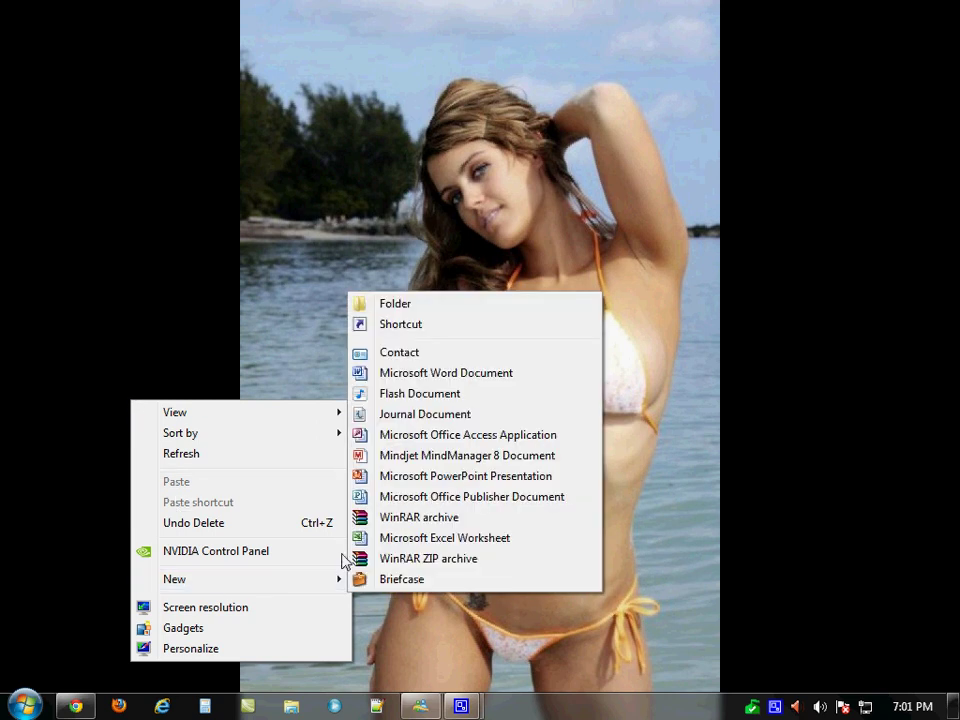
{"action": "left_click", "coordinate": [393, 373]}
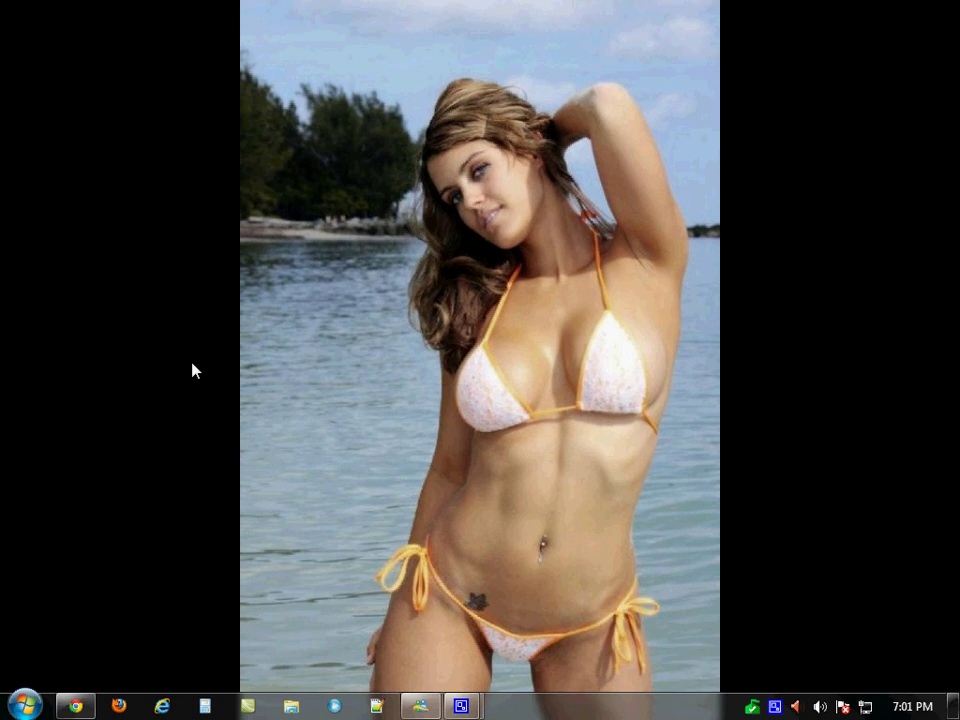
{"action": "right_click", "coordinate": [194, 371]}
{"action": "mouse_move", "coordinate": [262, 546]}
{"action": "left_click", "coordinate": [500, 335]}
{"action": "right_click", "coordinate": [155, 425]}
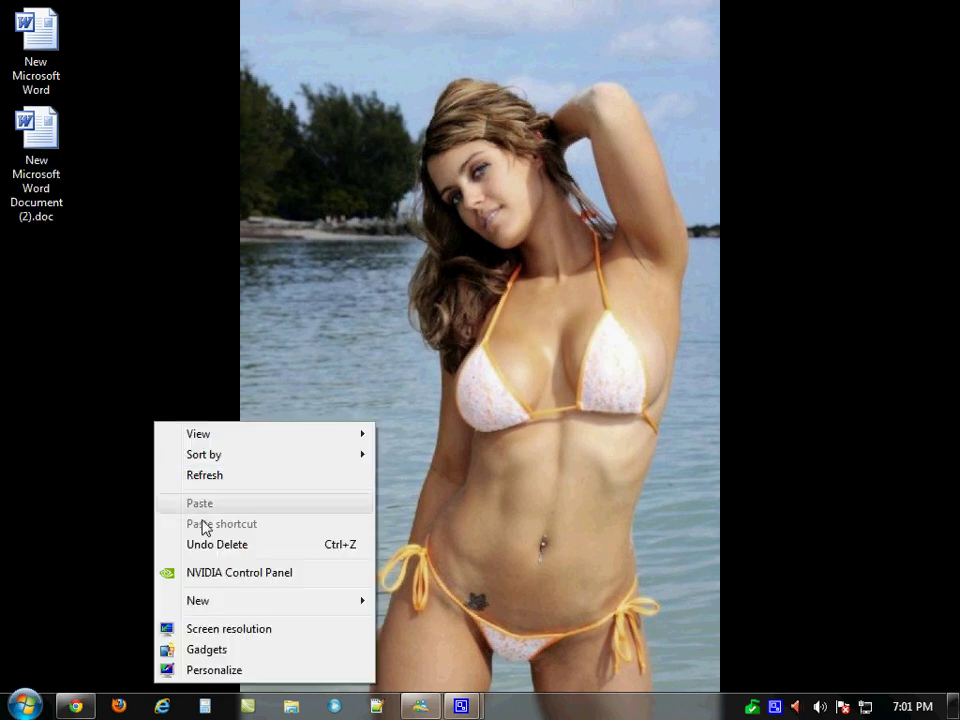
{"action": "mouse_move", "coordinate": [229, 601]}
{"action": "left_click", "coordinate": [430, 396]}
{"action": "left_click", "coordinate": [178, 345]}
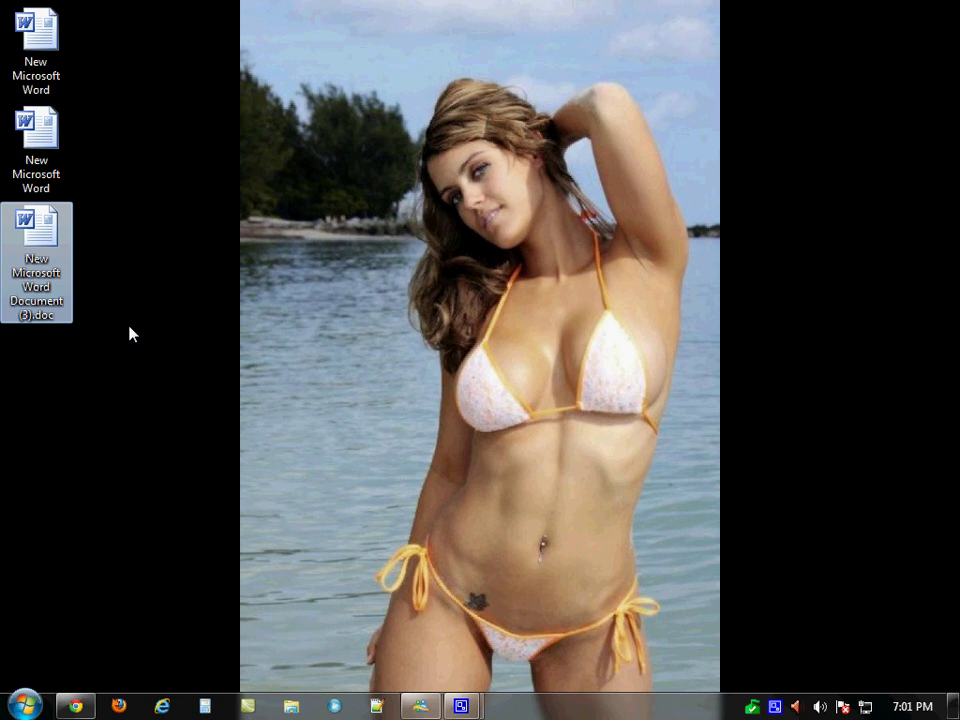
{"action": "left_click", "coordinate": [146, 337]}
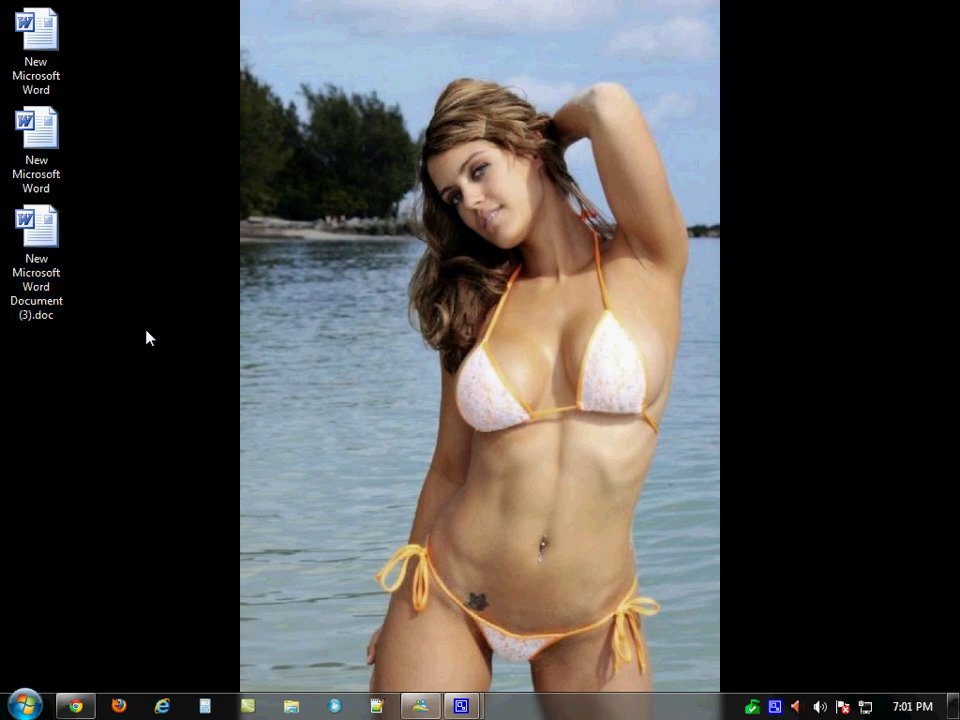
Try to rename the first Word document as 1.doc and the second one as 2.doc
{"action": "left_click", "coordinate": [38, 78]}
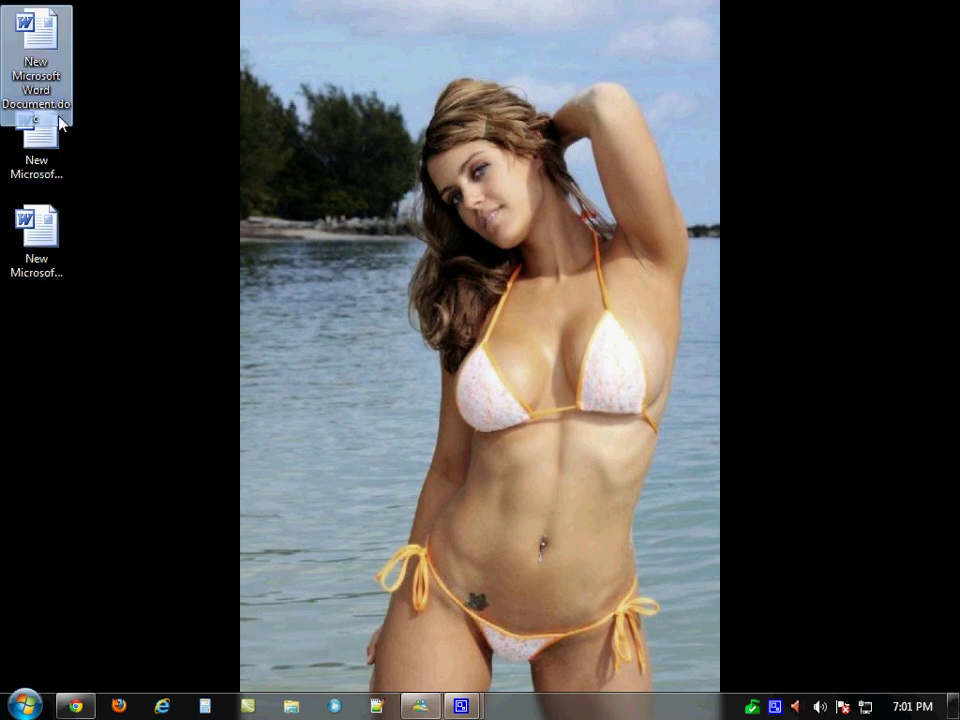
{"action": "right_click", "coordinate": [38, 80]}
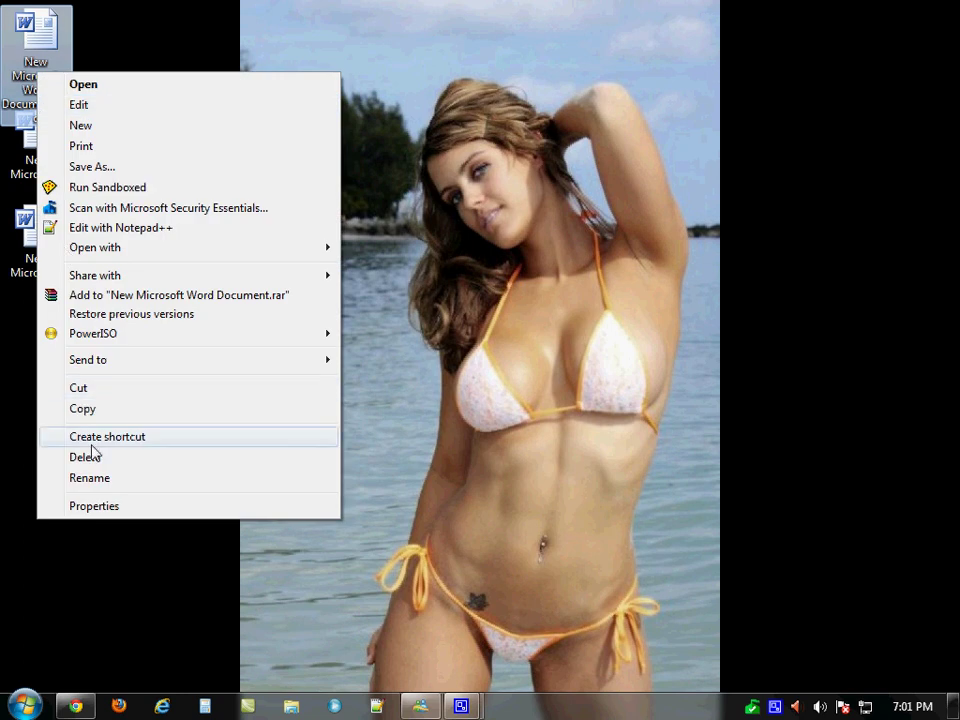
{"action": "left_click", "coordinate": [100, 478]}
{"action": "type", "text": "1.doc"}
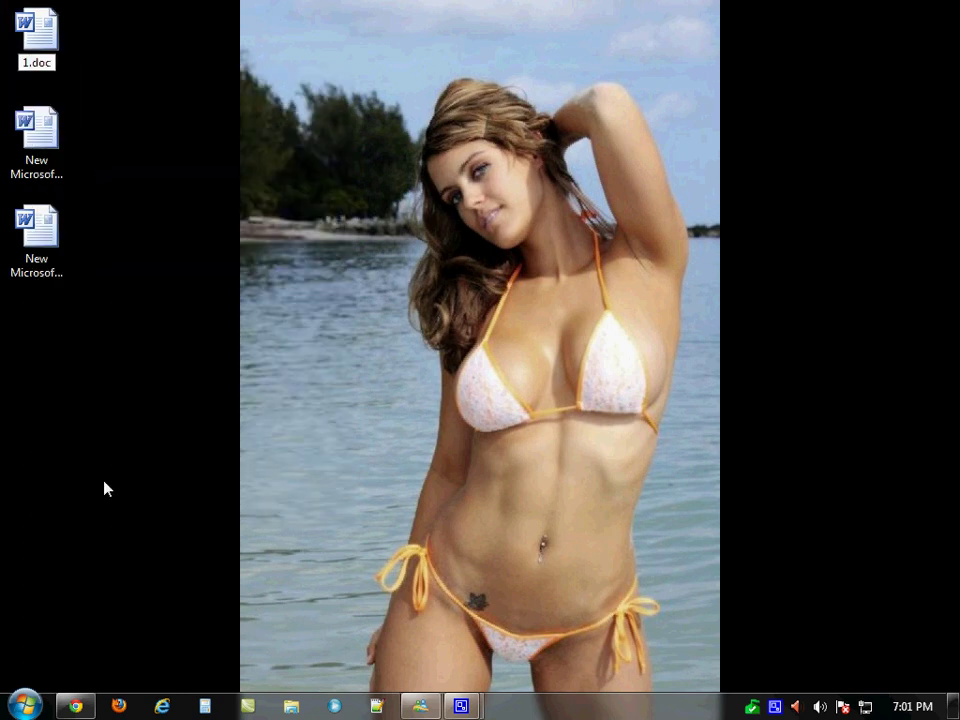
{"action": "right_click", "coordinate": [47, 150]}
{"action": "left_click", "coordinate": [133, 506]}
{"action": "type", "text": "2.doc"}
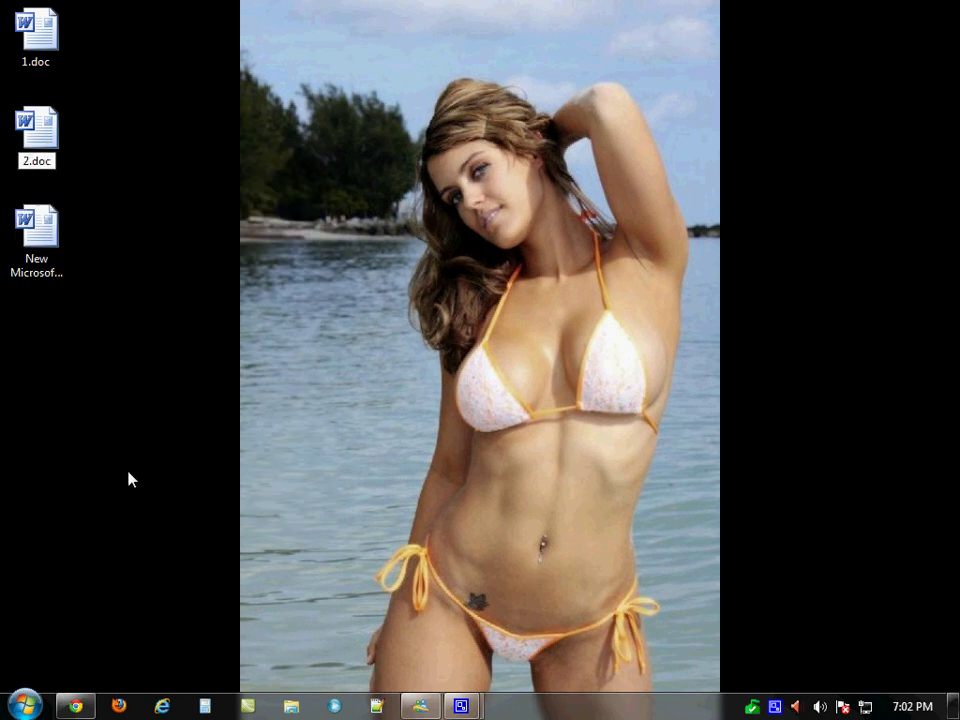
{"action": "key", "text": "Return"}
Rename the third Word document on the desktop as 3.doc
{"action": "right_click", "coordinate": [42, 238]}
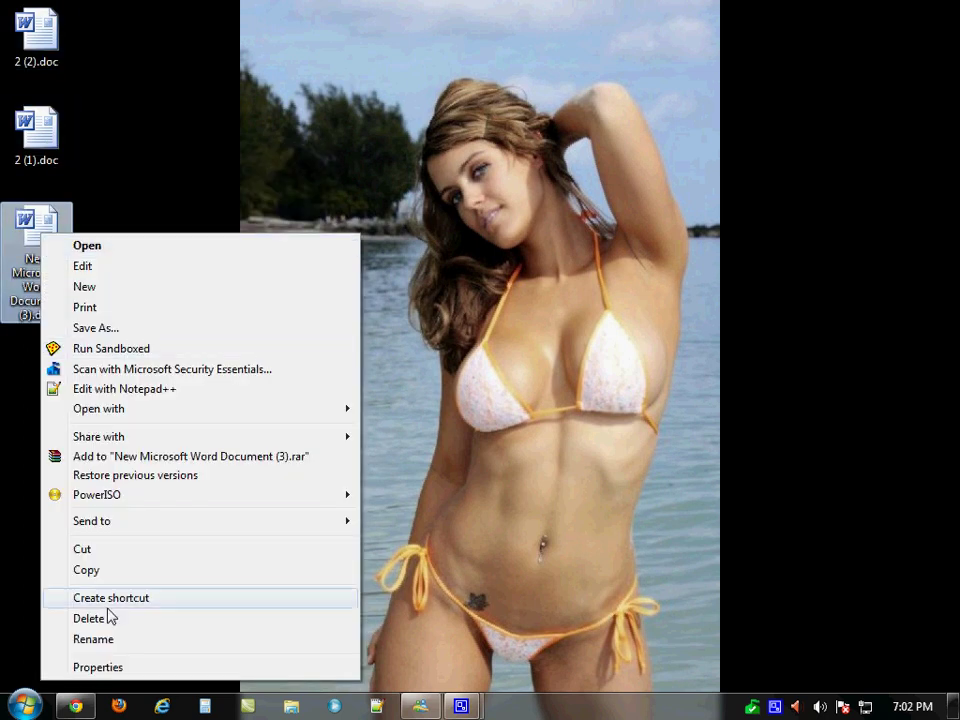
{"action": "left_click", "coordinate": [112, 640]}
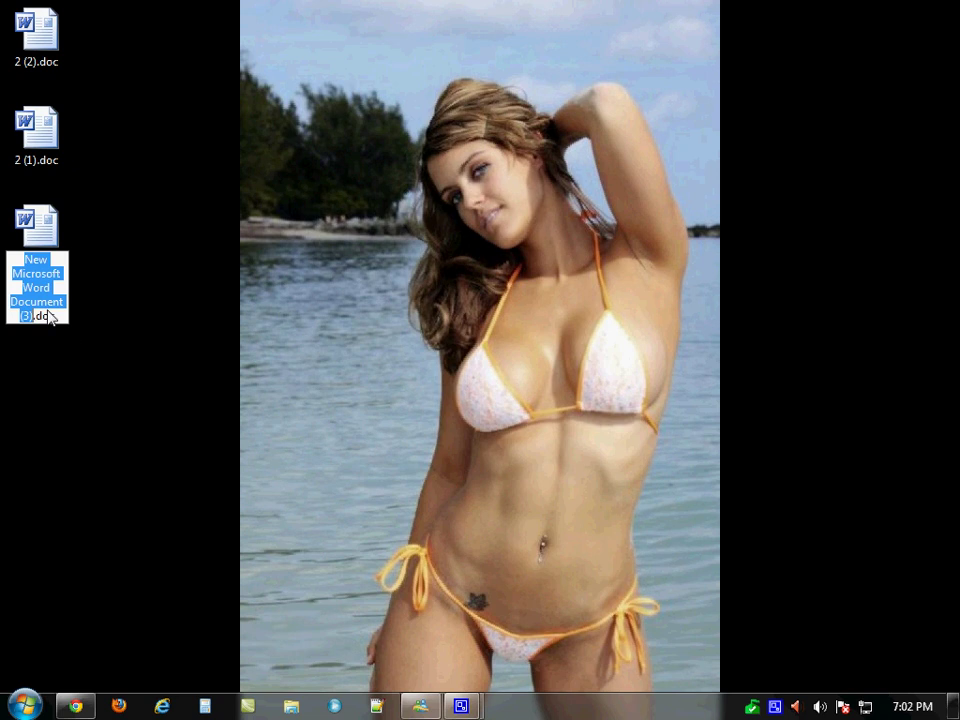
{"action": "type", "text": "3"}
{"action": "key", "text": "Return"}
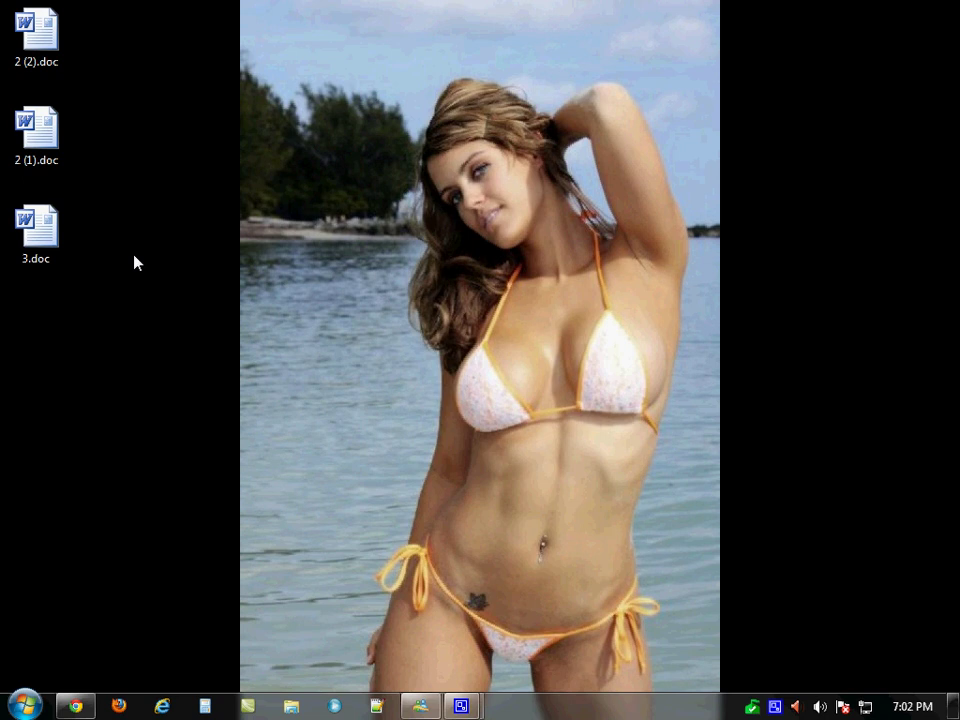
Rename the document "2 (1).doc" on the desktop as 2.doc
{"action": "left_click", "coordinate": [35, 160]}
{"action": "right_click", "coordinate": [35, 160]}
{"action": "left_click", "coordinate": [90, 566]}
{"action": "left_click", "coordinate": [45, 160]}
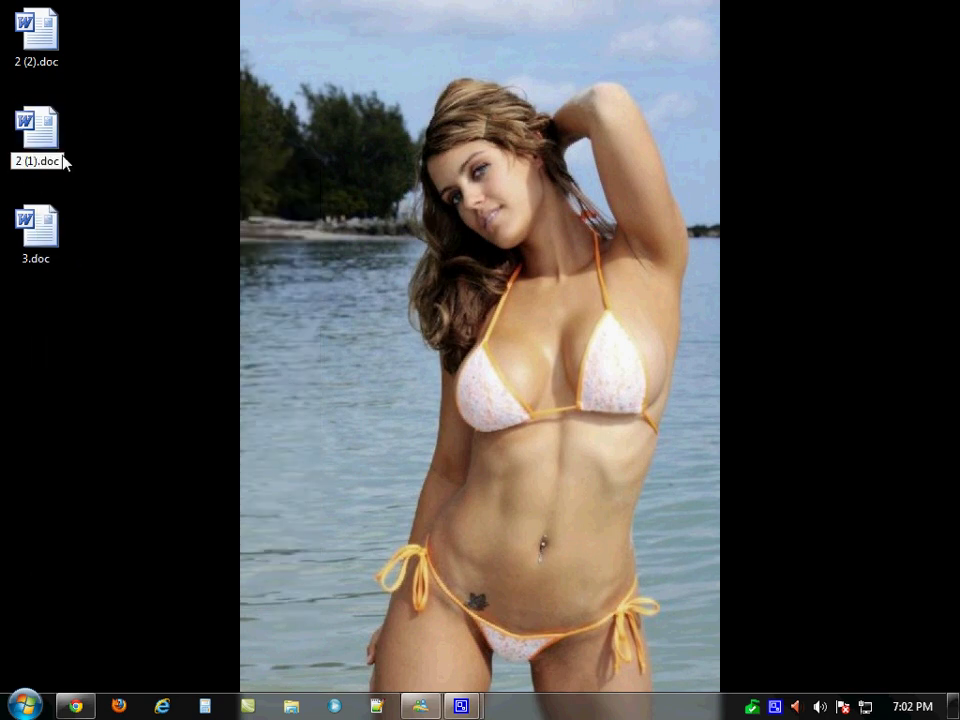
{"action": "key", "text": "BackSpace"}
{"action": "key", "text": "BackSpace"}
{"action": "key", "text": "BackSpace"}
{"action": "key", "text": "Delete"}
{"action": "key", "text": "Delete"}
{"action": "type", "text": "2"}
{"action": "key", "text": "Return"}
{"action": "left_click", "coordinate": [100, 270]}
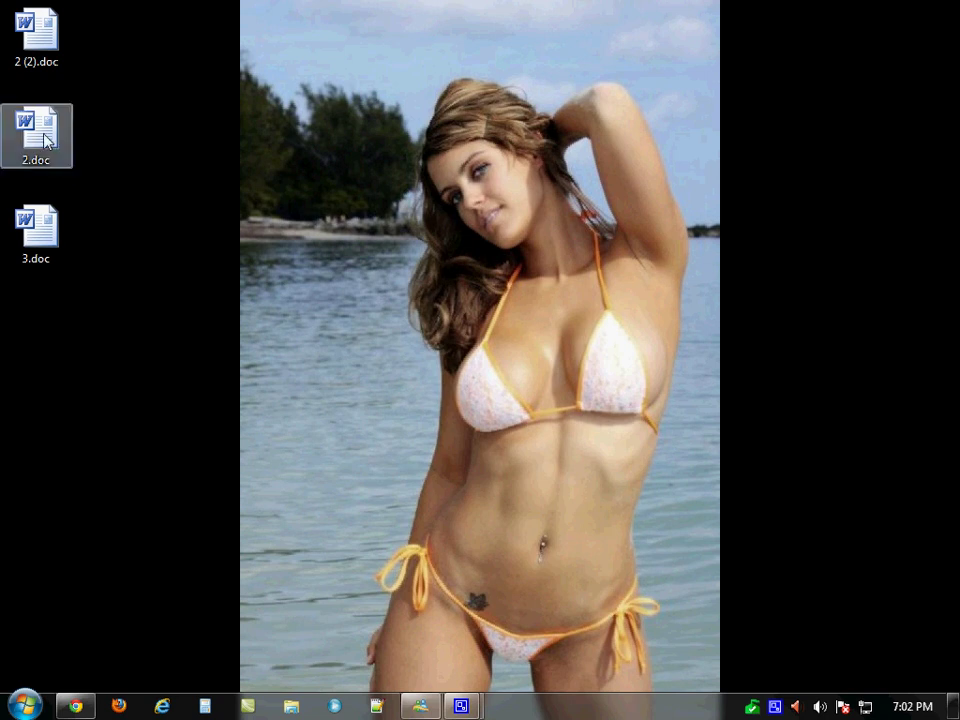
Rename the document "2 (2).doc" on the desktop as 1.doc
{"action": "right_click", "coordinate": [42, 48]}
{"action": "left_click", "coordinate": [108, 452]}
{"action": "type", "text": "1"}
{"action": "key", "text": "Return"}
{"action": "left_click", "coordinate": [38, 248]}
{"action": "key", "text": "Up"}
{"action": "key", "text": "Up"}
{"action": "key", "text": "Down"}
{"action": "key", "text": "Down"}
{"action": "left_click", "coordinate": [53, 408]}
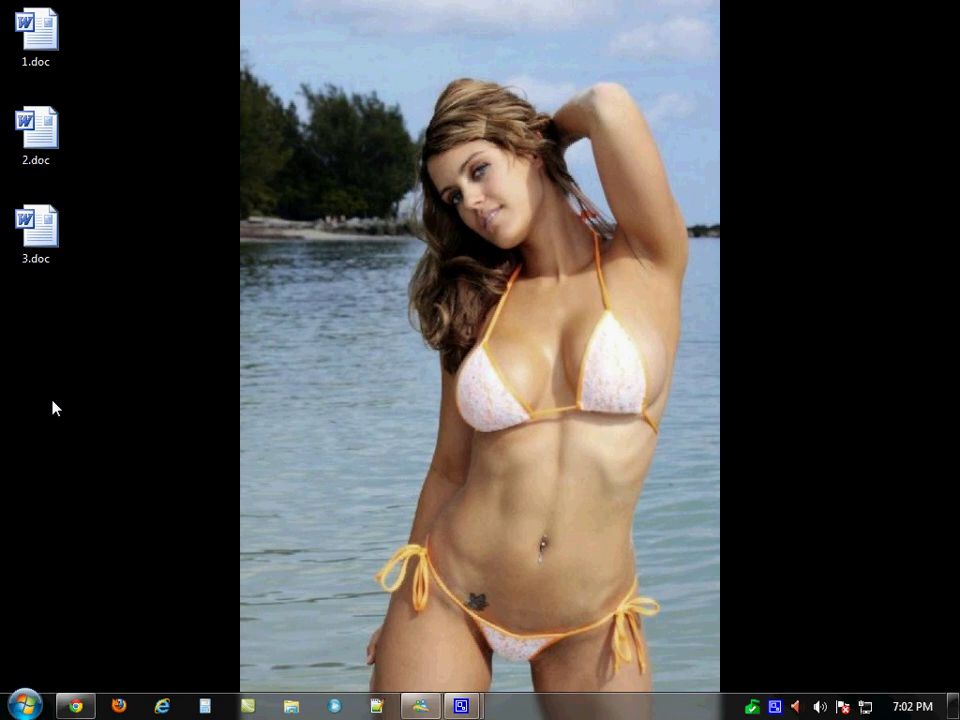
{"action": "right_click", "coordinate": [52, 358]}
{"action": "left_click", "coordinate": [46, 342]}
Pack 1.doc, 2.doc and 3.doc together into a compressed (zipped) folder on the desktop, accepting the name 1.zip
{"action": "left_click_drag", "start_coordinate": [111, 329], "coordinate": [6, 26]}
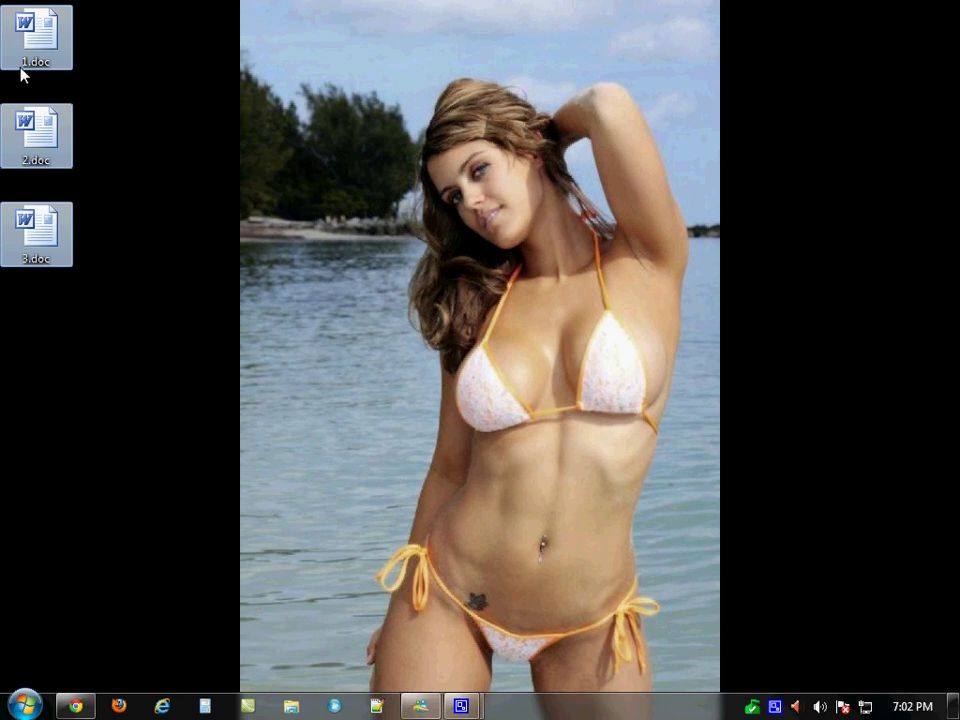
{"action": "right_click", "coordinate": [37, 48]}
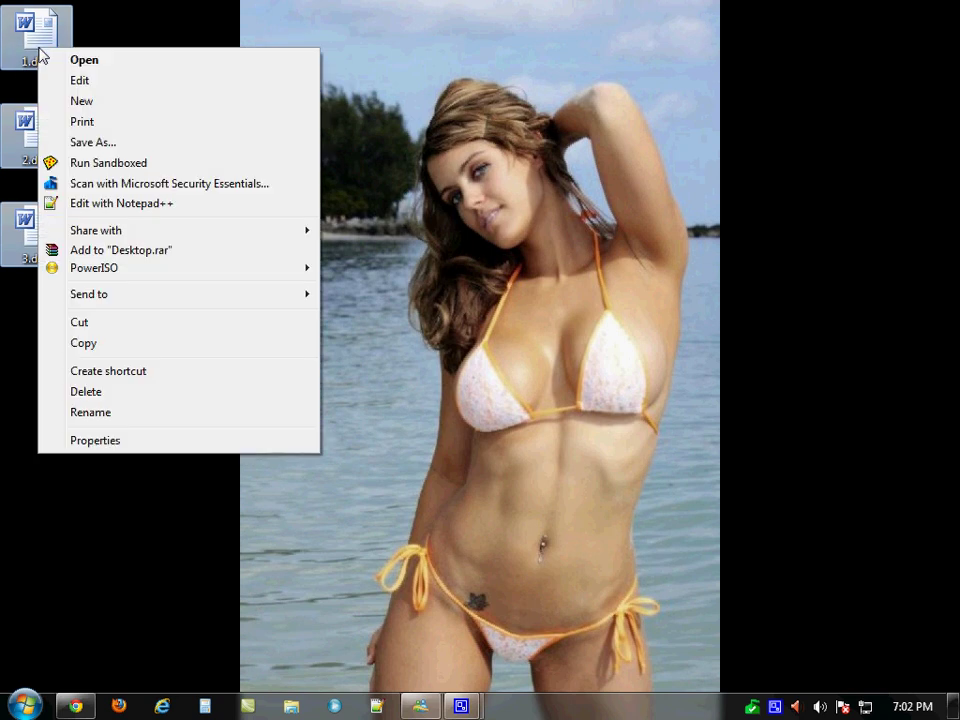
{"action": "mouse_move", "coordinate": [95, 296]}
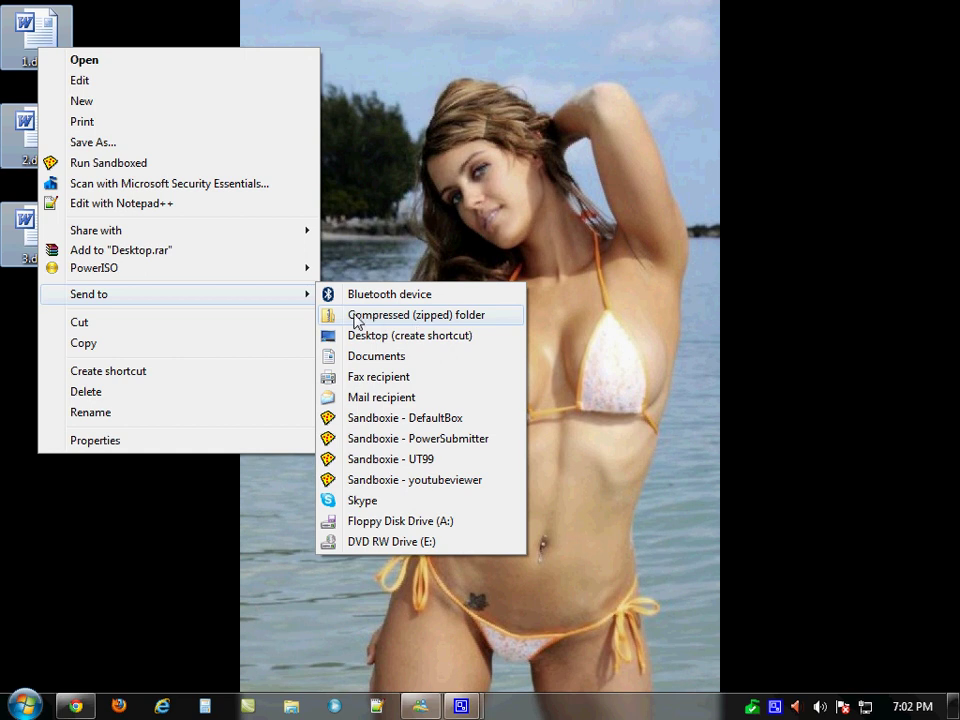
{"action": "left_click", "coordinate": [374, 316]}
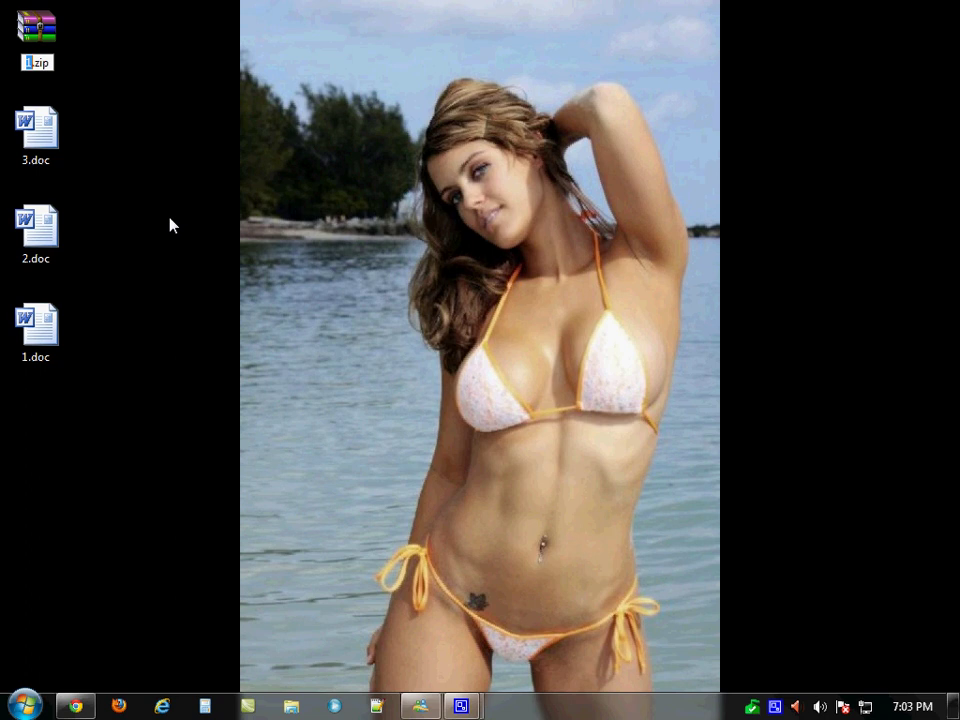
{"action": "key", "text": "Return"}
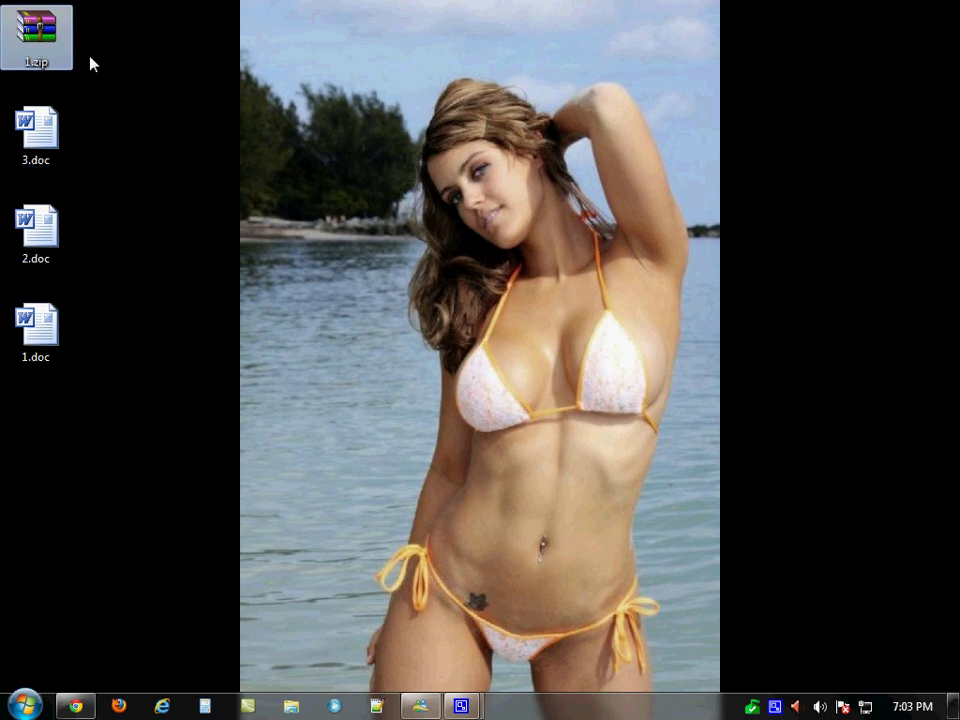
{"action": "left_click", "coordinate": [163, 124]}
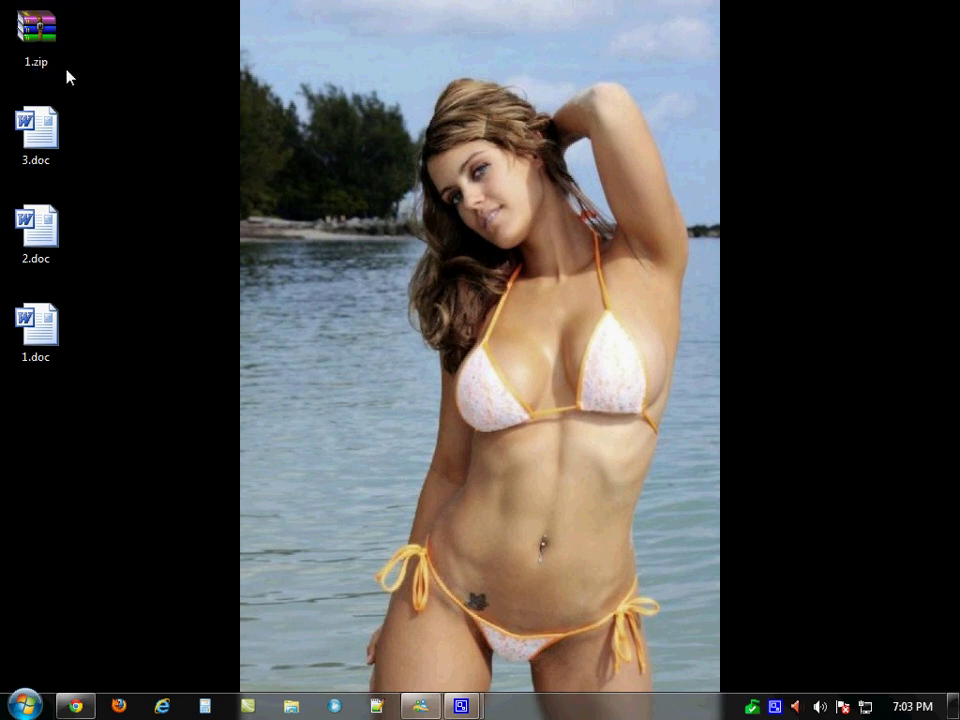
{"action": "left_click", "coordinate": [44, 352]}
{"action": "left_click", "coordinate": [31, 240]}
{"action": "left_click", "coordinate": [23, 162]}
{"action": "left_click", "coordinate": [52, 317]}
{"action": "left_click", "coordinate": [26, 162]}
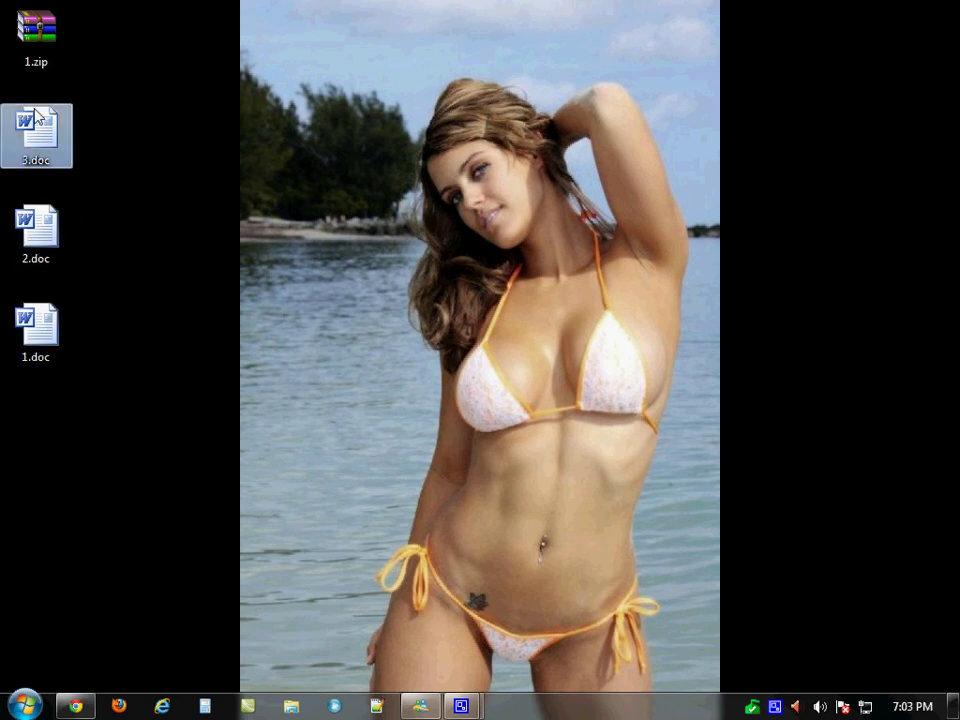
{"action": "left_click", "coordinate": [36, 32]}
{"action": "left_click_drag", "start_coordinate": [36, 32], "coordinate": [45, 393]}
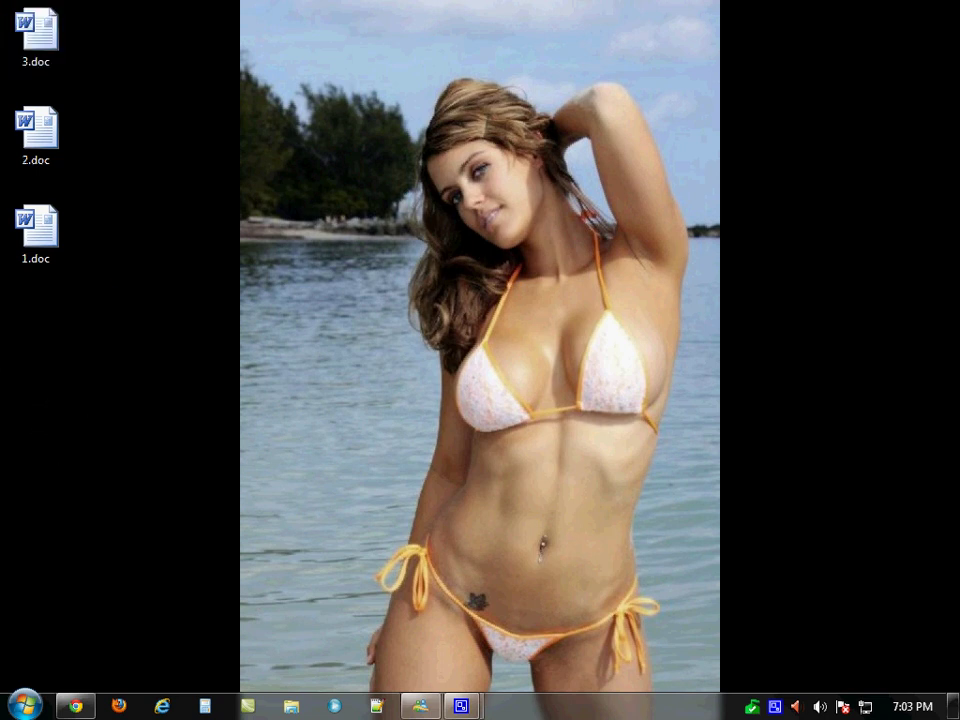
{"action": "left_click_drag", "start_coordinate": [754, 90], "coordinate": [34, 330]}
{"action": "left_click_drag", "start_coordinate": [720, 40], "coordinate": [144, 191]}
{"action": "left_click_drag", "start_coordinate": [62, 230], "coordinate": [33, 48]}
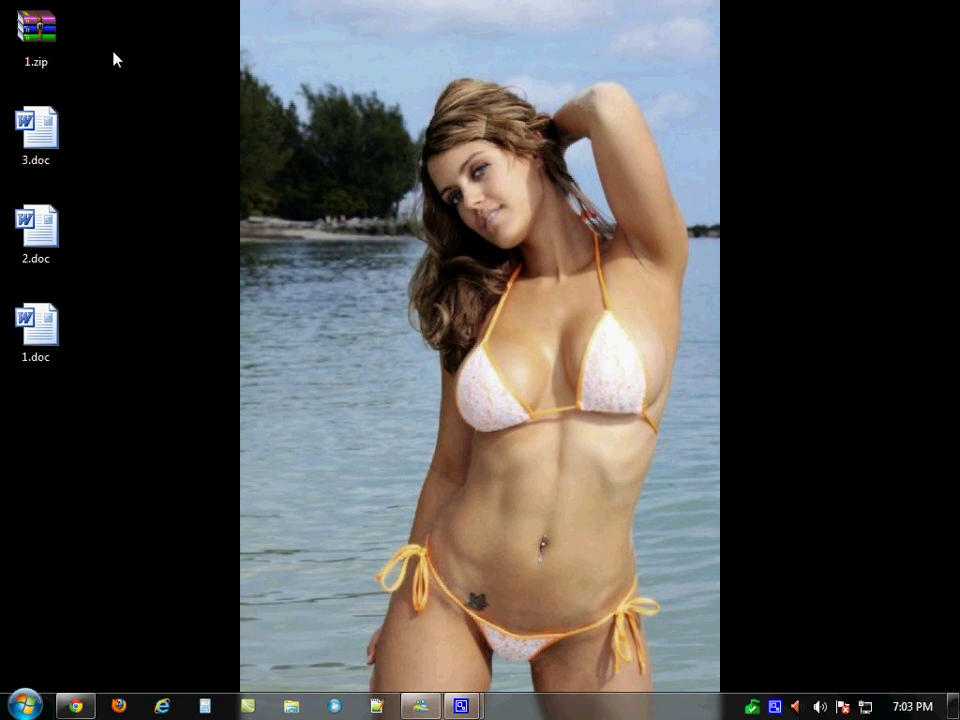
Open 1.zip in WinRAR and move its window away from the desktop files
{"action": "double_click", "coordinate": [36, 34]}
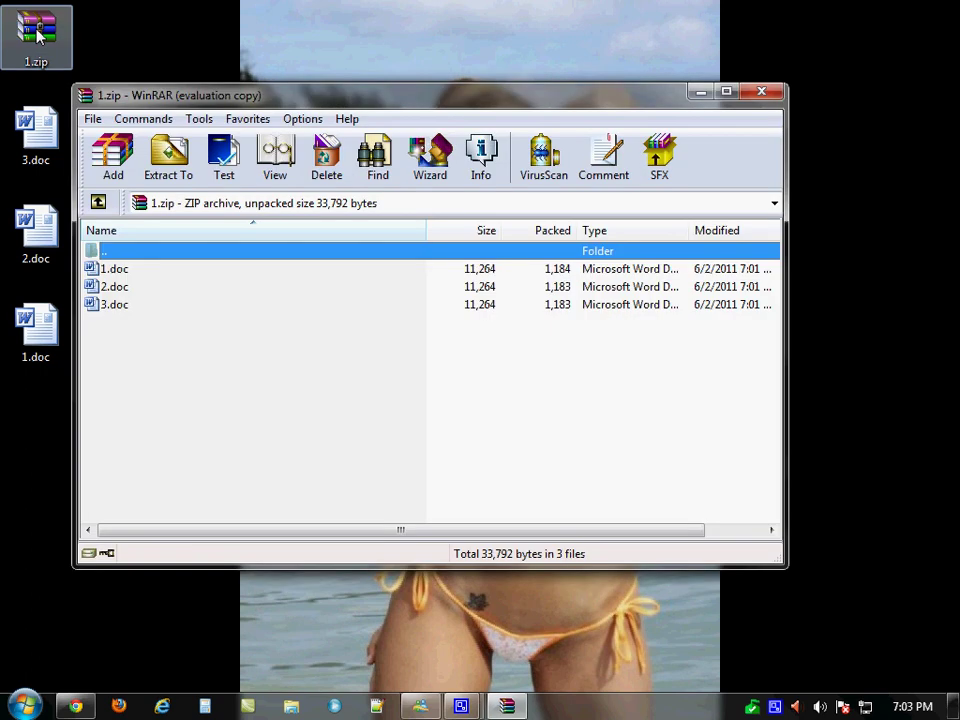
{"action": "left_click", "coordinate": [572, 253]}
{"action": "mouse_move", "coordinate": [161, 368]}
{"action": "left_mouse_down"}
{"action": "mouse_move", "coordinate": [96, 279]}
{"action": "mouse_move", "coordinate": [154, 356]}
{"action": "left_mouse_up"}
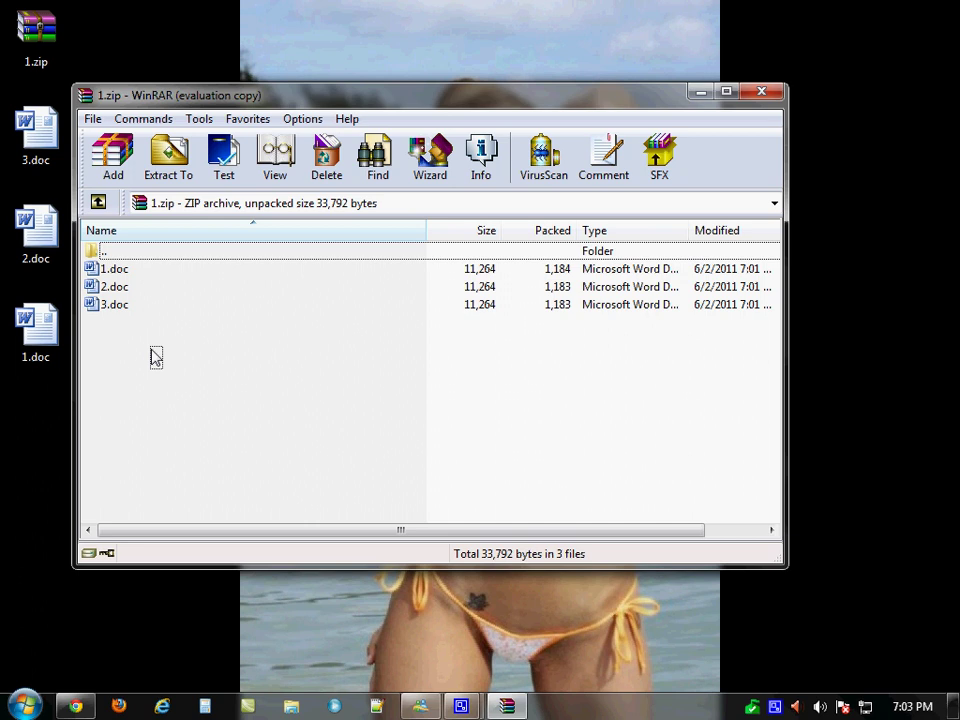
{"action": "left_click_drag", "start_coordinate": [268, 96], "coordinate": [426, 115]}
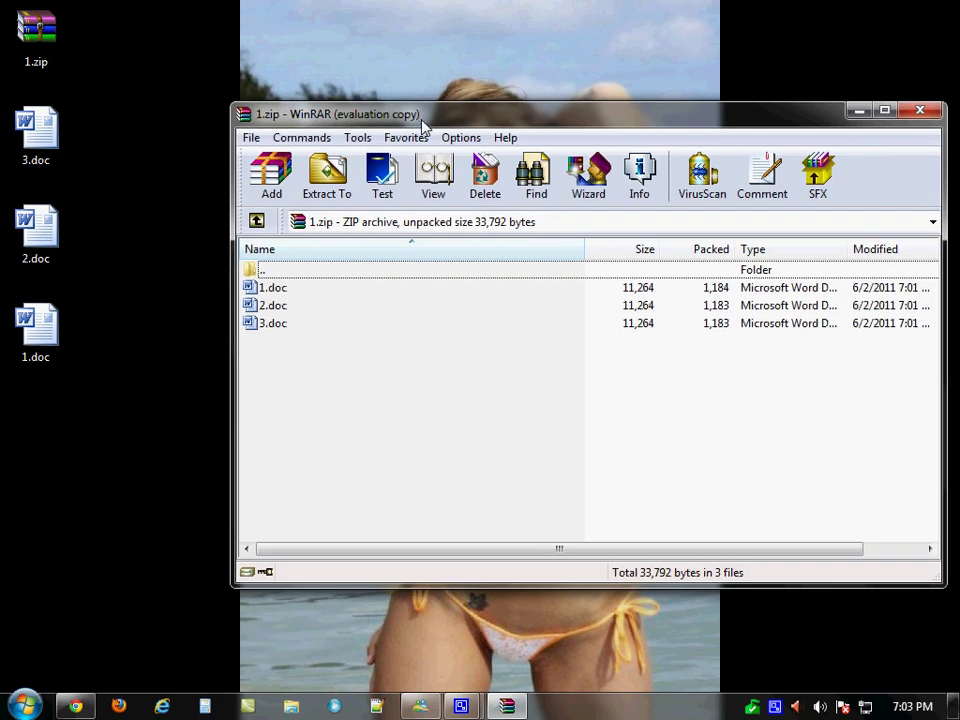
Delete the original 1.doc, 2.doc and 3.doc from the desktop to the Recycle Bin, keeping 1.zip
{"action": "left_click_drag", "start_coordinate": [76, 380], "coordinate": [20, 100]}
{"action": "right_click", "coordinate": [32, 135]}
{"action": "left_click", "coordinate": [88, 481]}
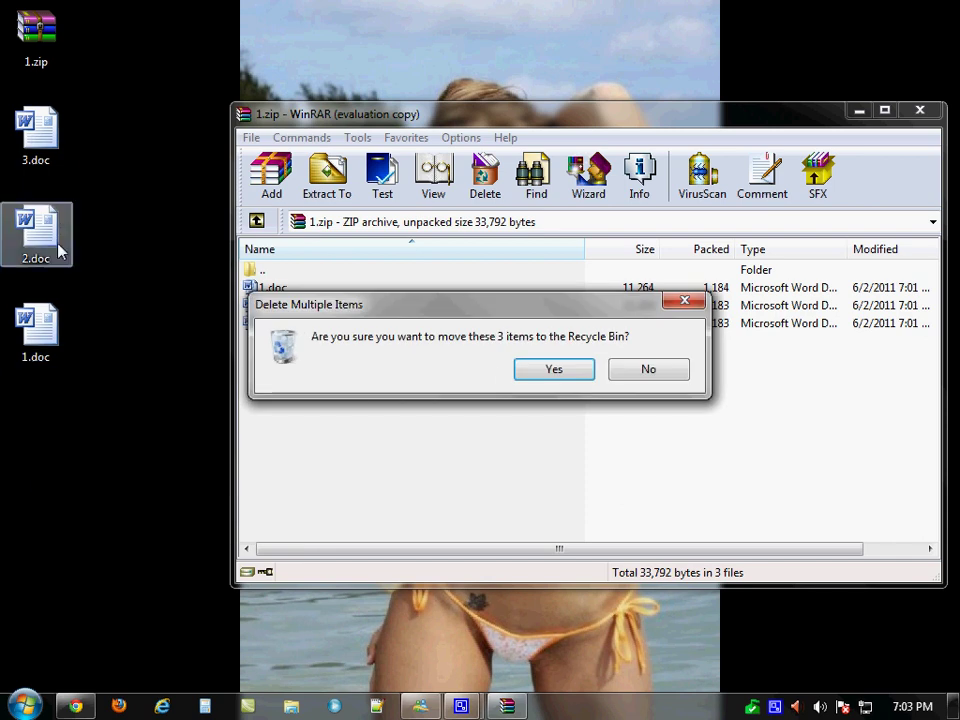
{"action": "left_click", "coordinate": [553, 370]}
{"action": "left_click", "coordinate": [28, 22]}
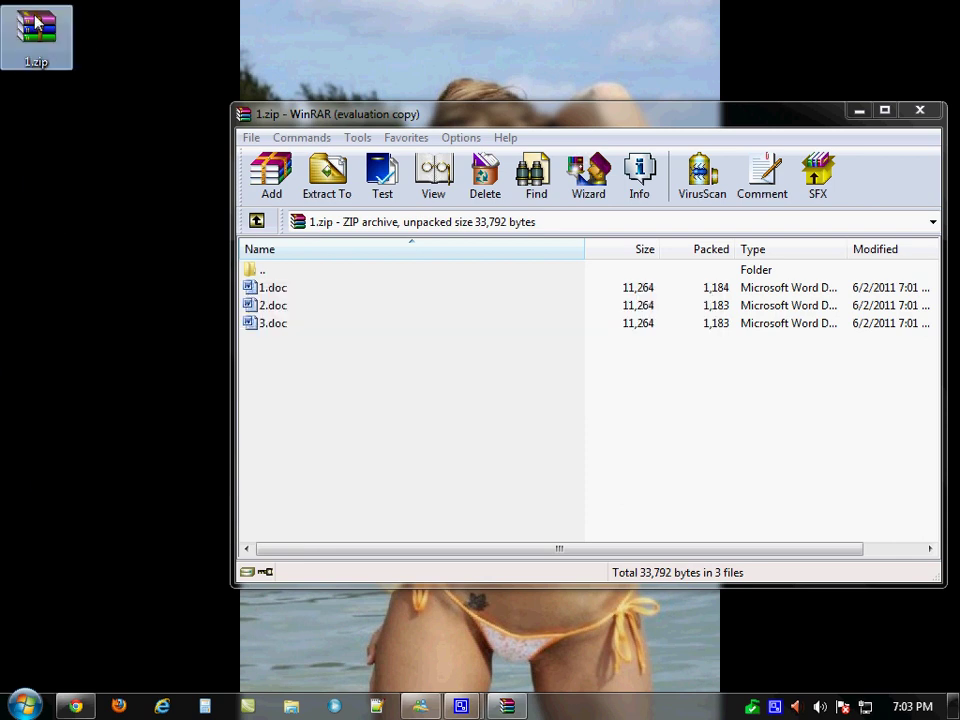
Check the file size of 1.zip in its properties, then close them without changes
{"action": "left_click_drag", "start_coordinate": [302, 364], "coordinate": [258, 290]}
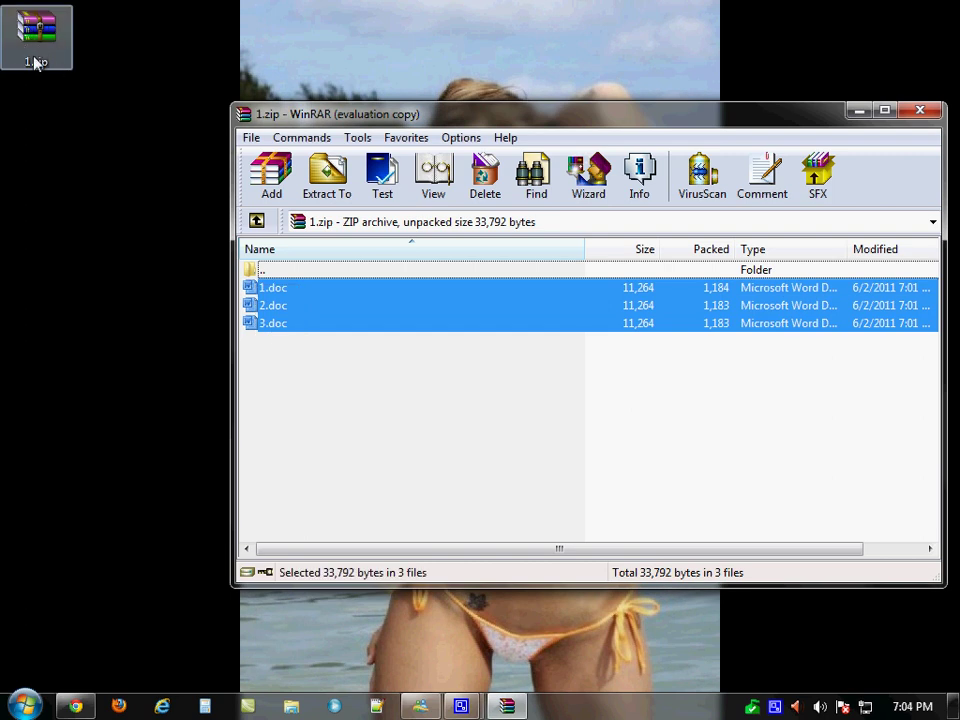
{"action": "left_click", "coordinate": [73, 135]}
{"action": "right_click", "coordinate": [28, 48]}
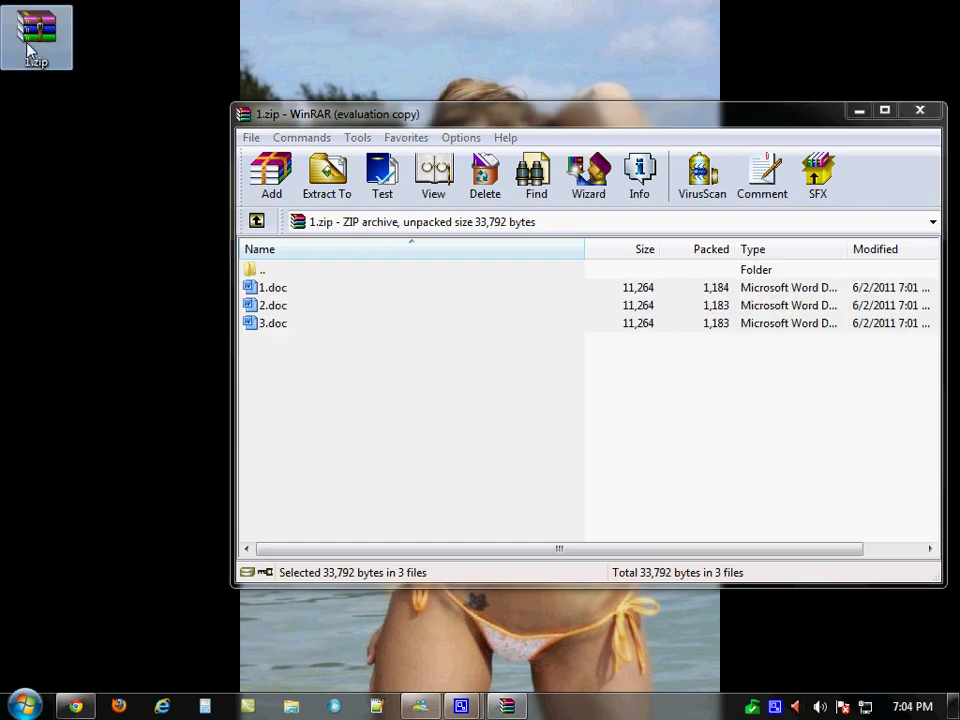
{"action": "left_click", "coordinate": [94, 394]}
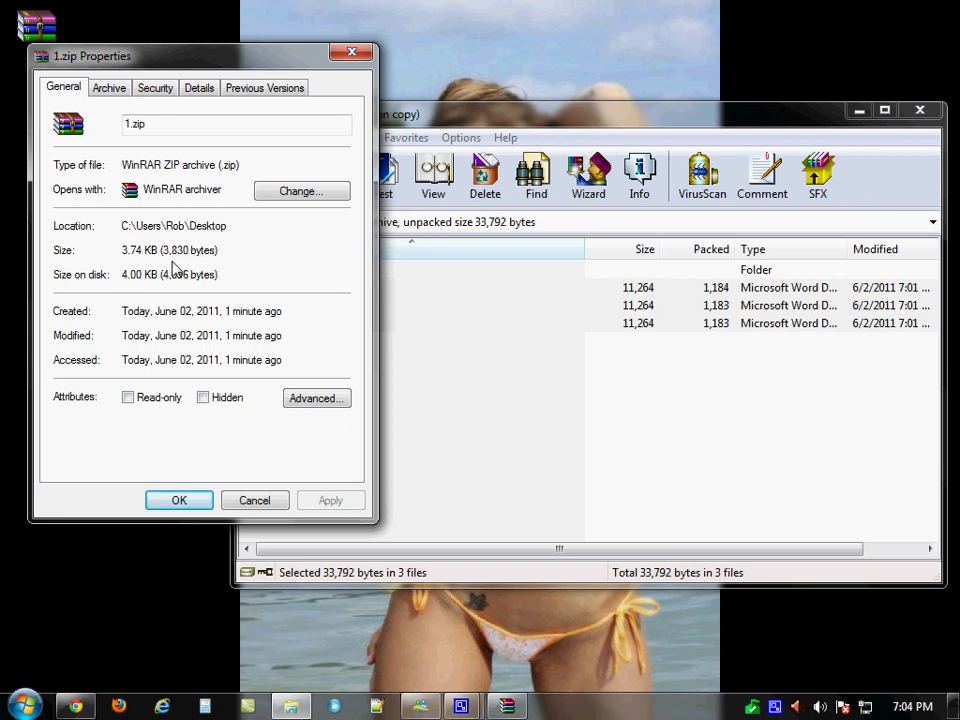
{"action": "left_click_drag", "start_coordinate": [153, 251], "coordinate": [122, 258]}
{"action": "left_click", "coordinate": [256, 500]}
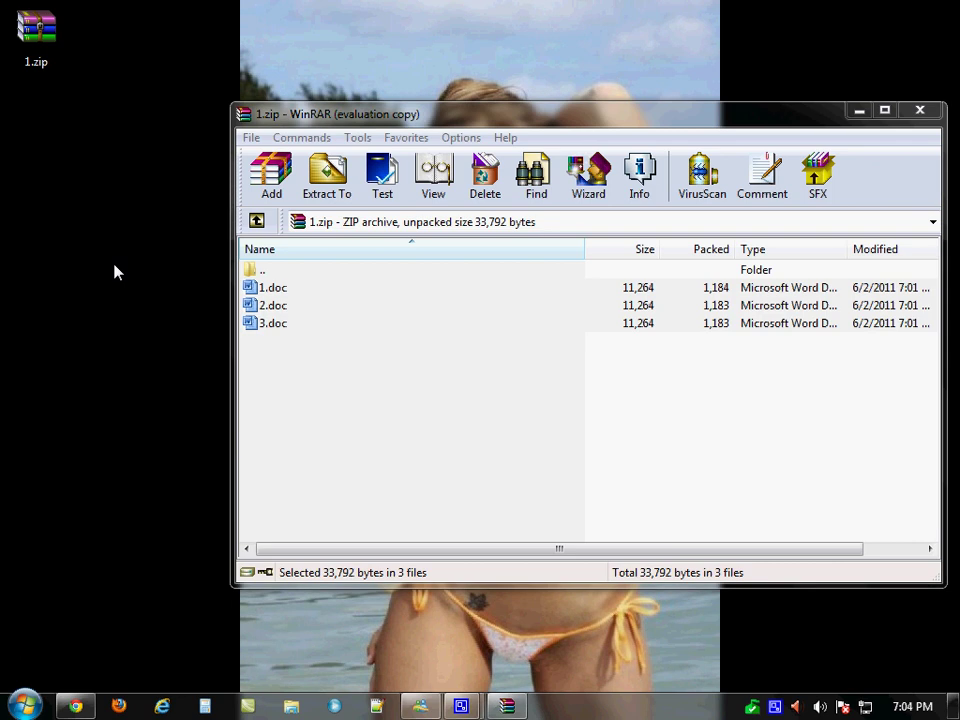
Extract 1.doc, 2.doc and 3.doc from the open 1.zip archive to the desktop
{"action": "left_click", "coordinate": [325, 386]}
{"action": "left_click_drag", "start_coordinate": [337, 390], "coordinate": [251, 290]}
{"action": "left_click", "coordinate": [33, 163]}
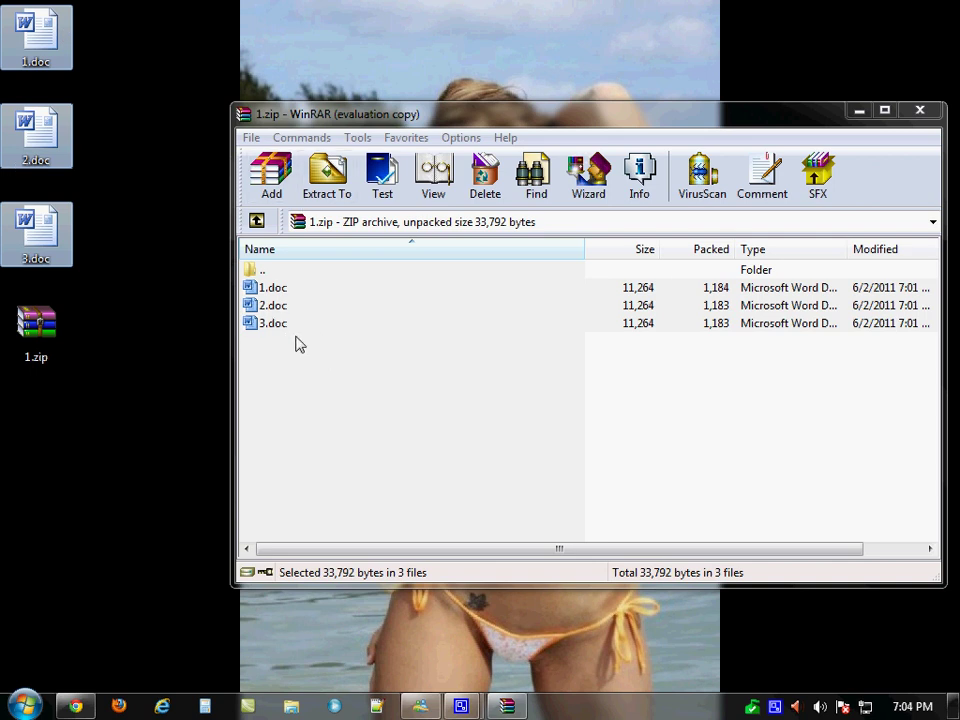
{"action": "right_click", "coordinate": [829, 514]}
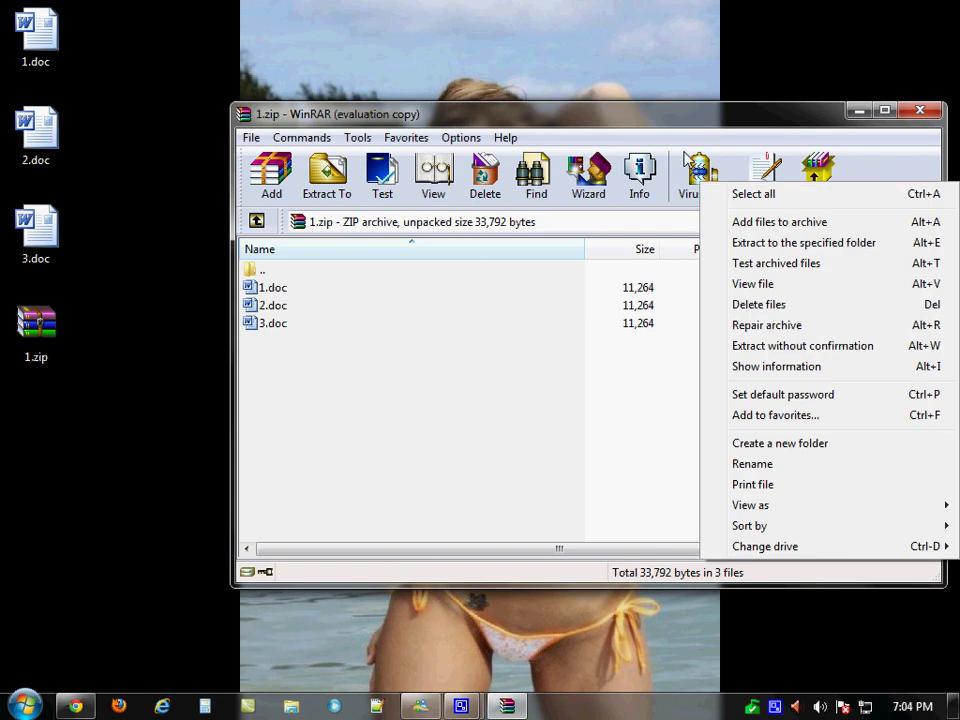
Check the combined file size of the extracted 1.doc, 2.doc and 3.doc in their shared properties, without changing anything
{"action": "key", "text": "Escape"}
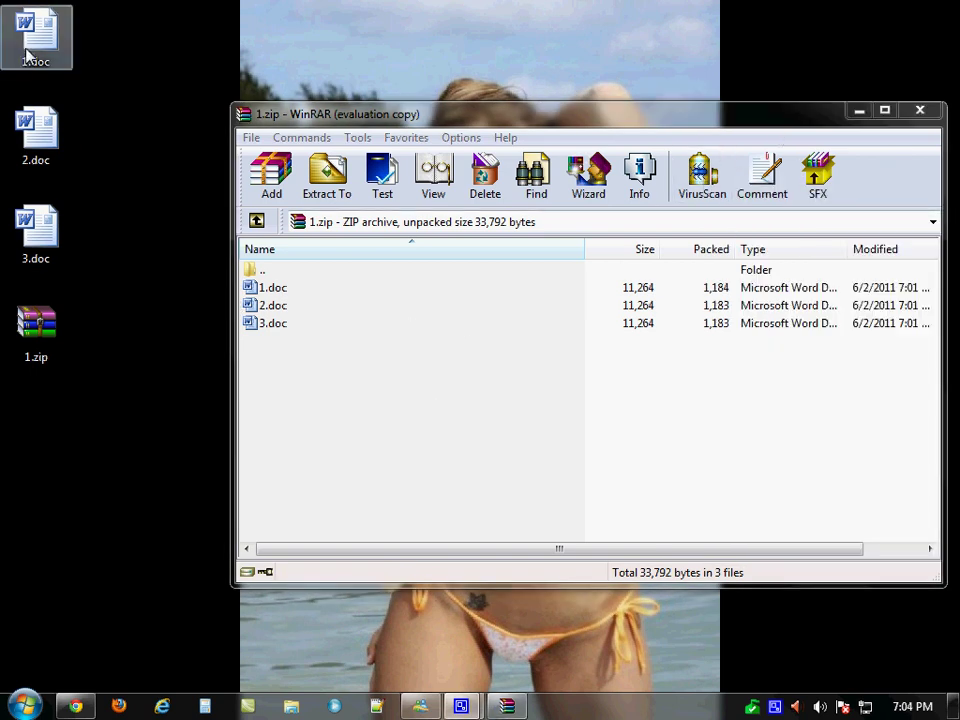
{"action": "left_click_drag", "start_coordinate": [291, 396], "coordinate": [248, 268]}
{"action": "left_click_drag", "start_coordinate": [150, 268], "coordinate": [70, 152]}
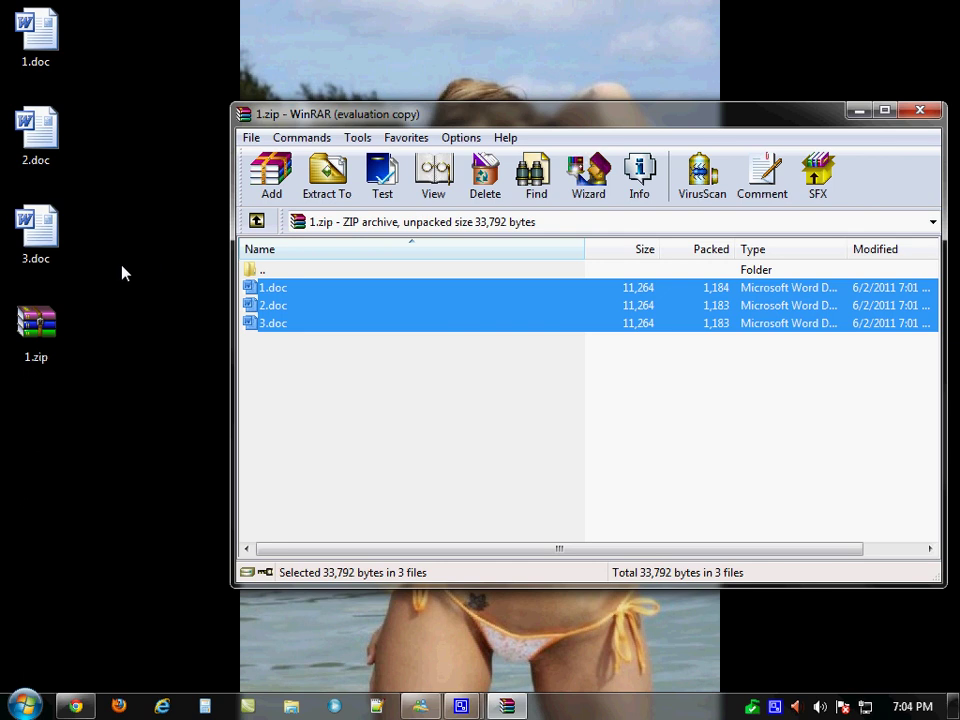
{"action": "left_click_drag", "start_coordinate": [116, 276], "coordinate": [15, 35]}
{"action": "right_click", "coordinate": [42, 38]}
{"action": "left_click", "coordinate": [130, 423]}
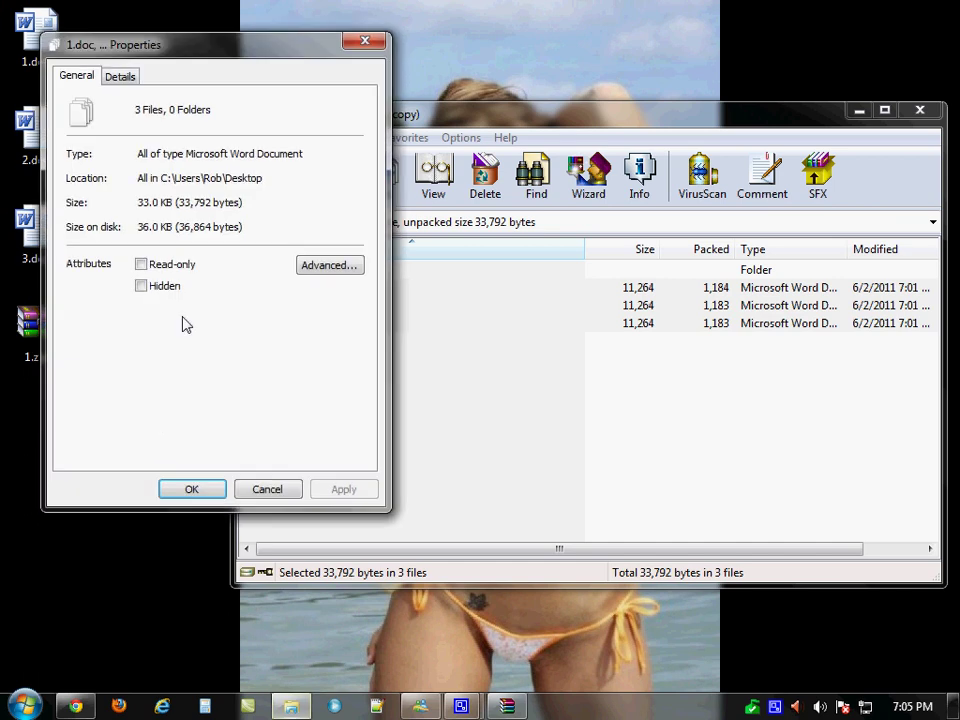
{"action": "left_click_drag", "start_coordinate": [187, 57], "coordinate": [253, 63]}
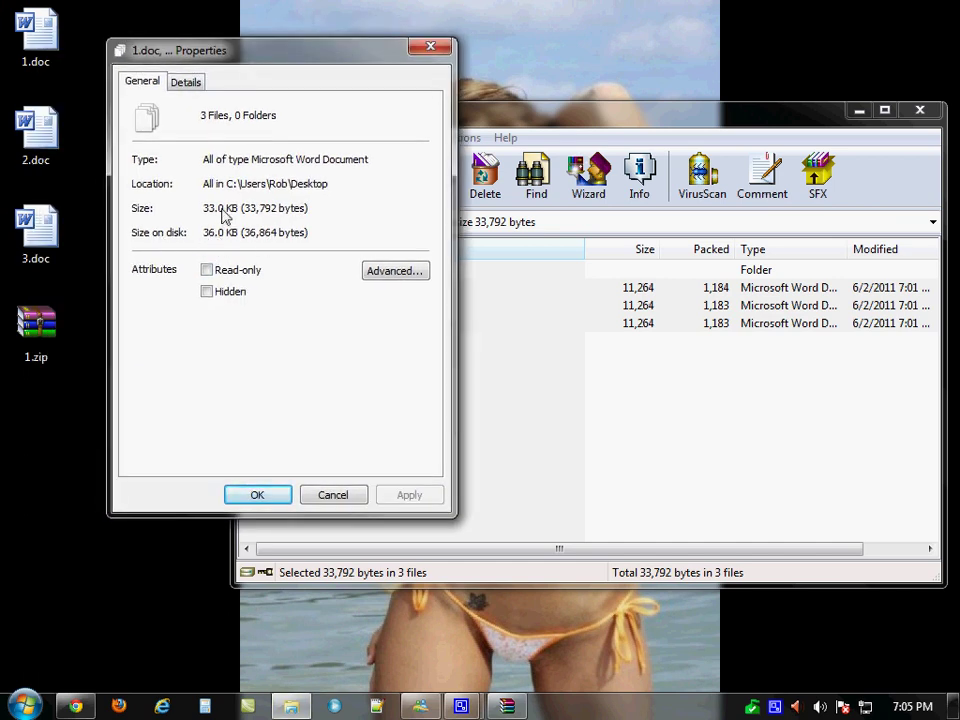
{"action": "left_click", "coordinate": [430, 46]}
Check the size of 1.zip in its properties for comparison with the uncompressed documents
{"action": "right_click", "coordinate": [25, 318]}
{"action": "left_click", "coordinate": [88, 677]}
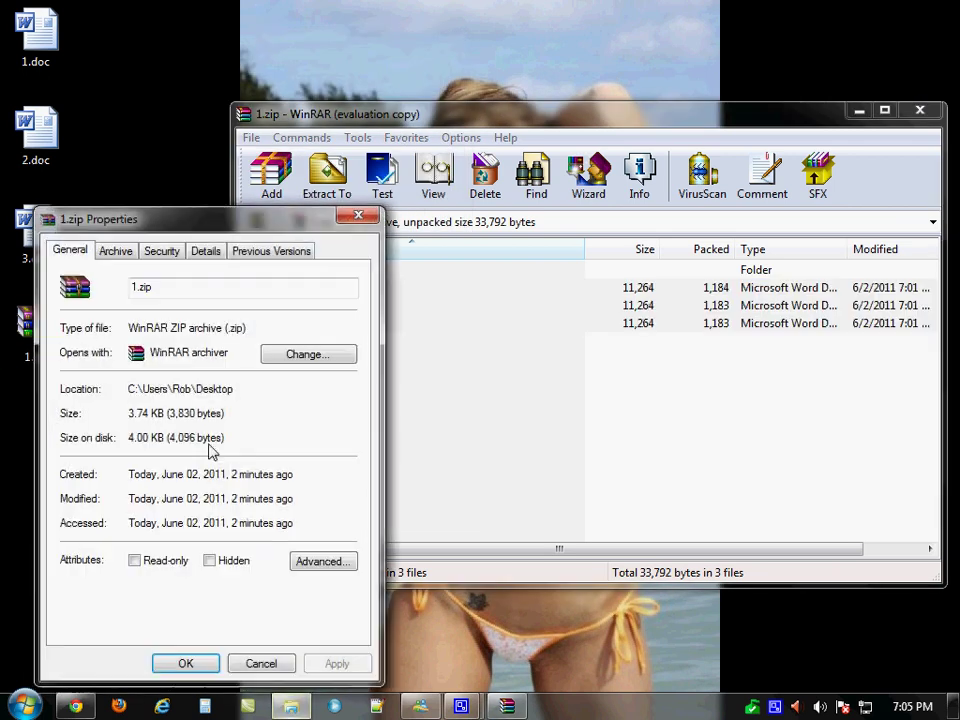
{"action": "left_click_drag", "start_coordinate": [224, 413], "coordinate": [110, 417]}
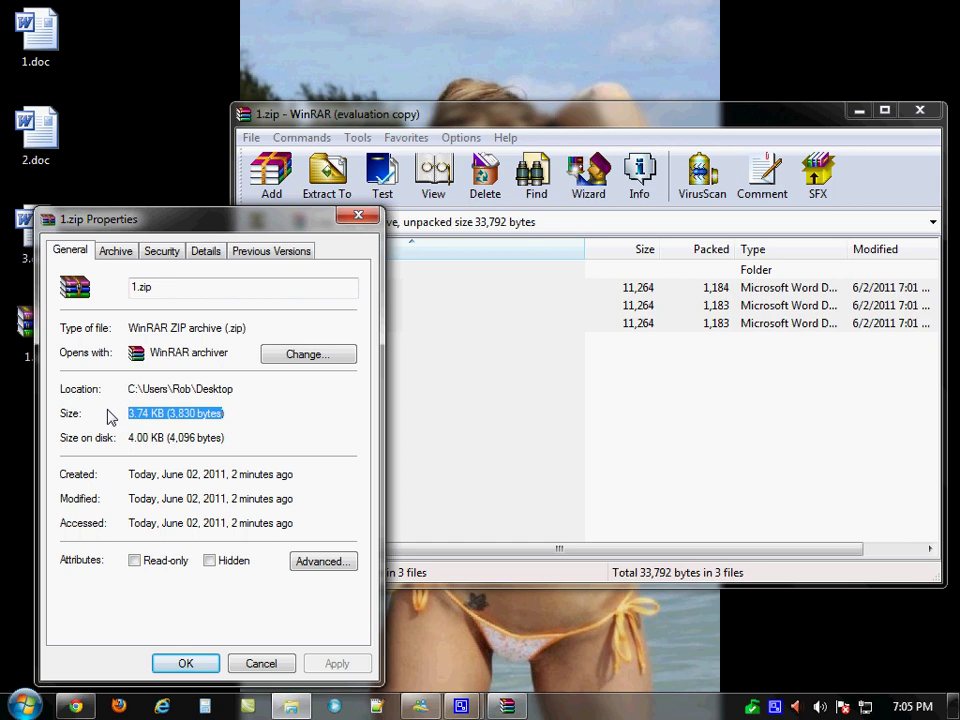
{"action": "left_click", "coordinate": [358, 216]}
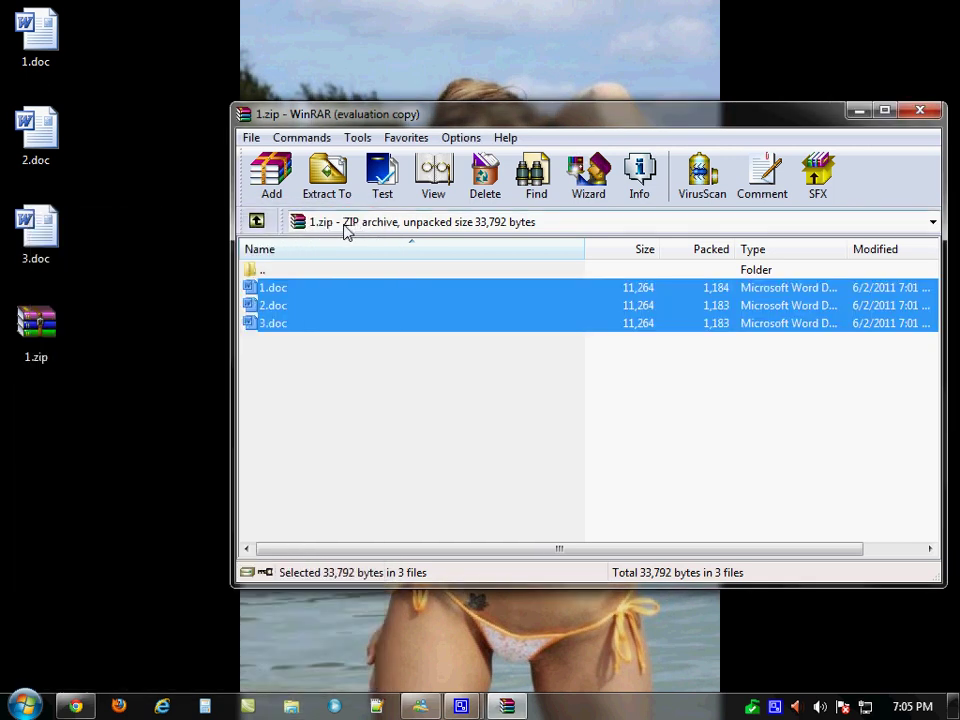
{"action": "left_click_drag", "start_coordinate": [455, 117], "coordinate": [371, 124]}
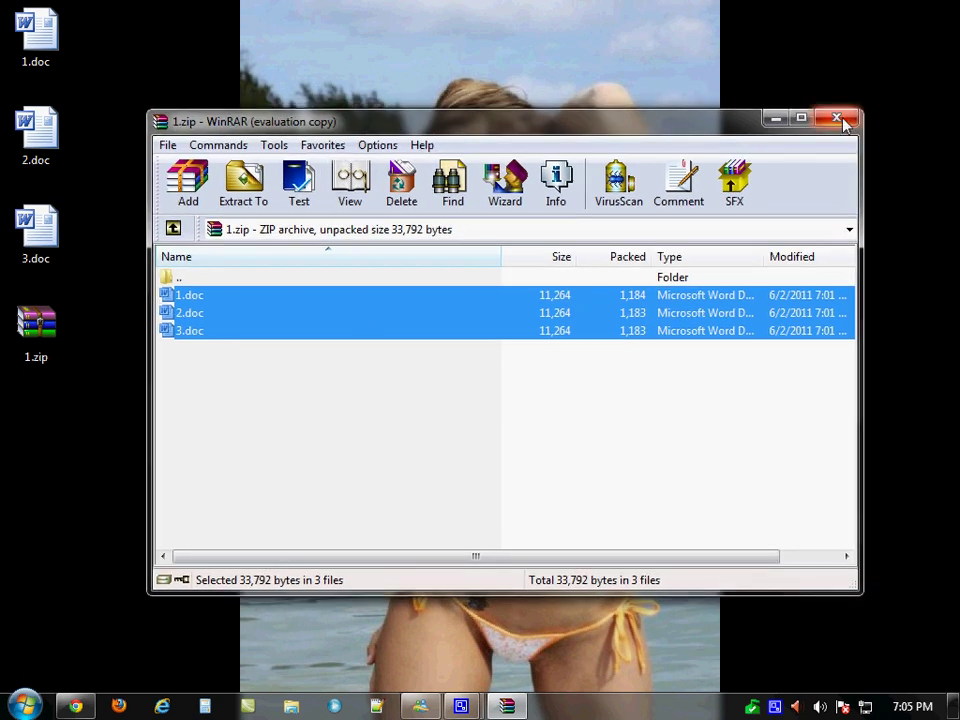
{"action": "left_click_drag", "start_coordinate": [534, 122], "coordinate": [551, 107]}
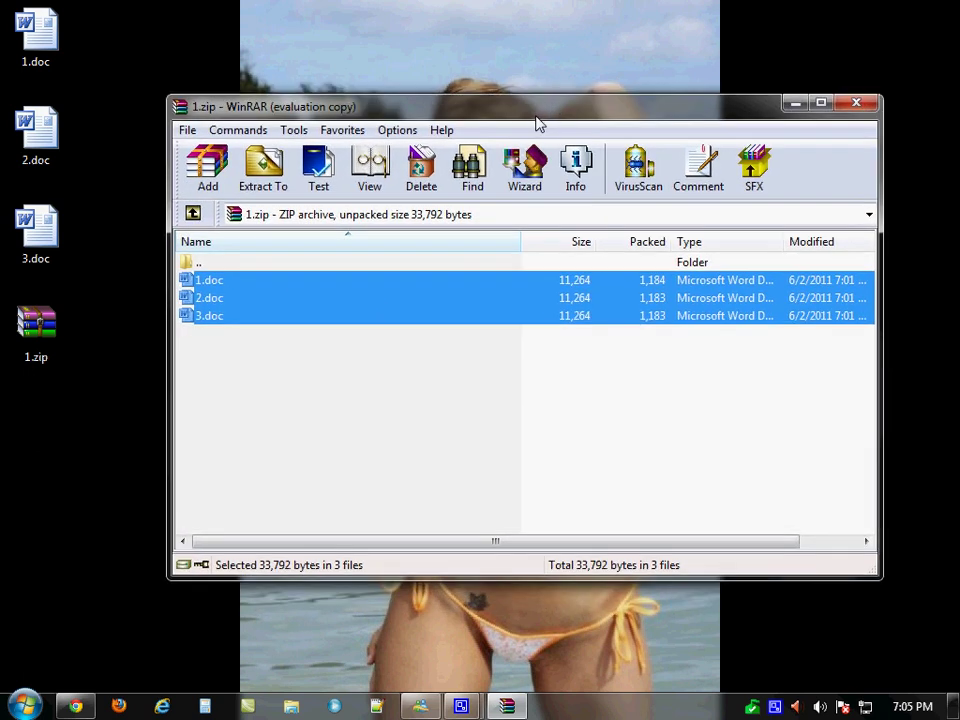
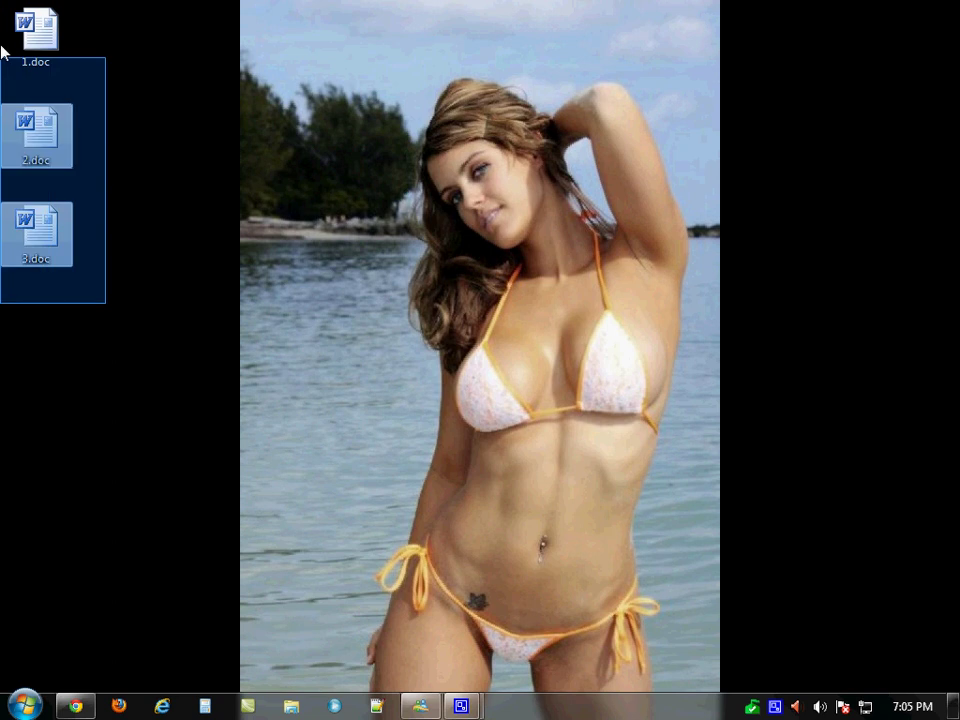
Compress 1.doc, 2.doc and 3.doc together into a Desktop.rar archive on the desktop
{"action": "right_click", "coordinate": [37, 50]}
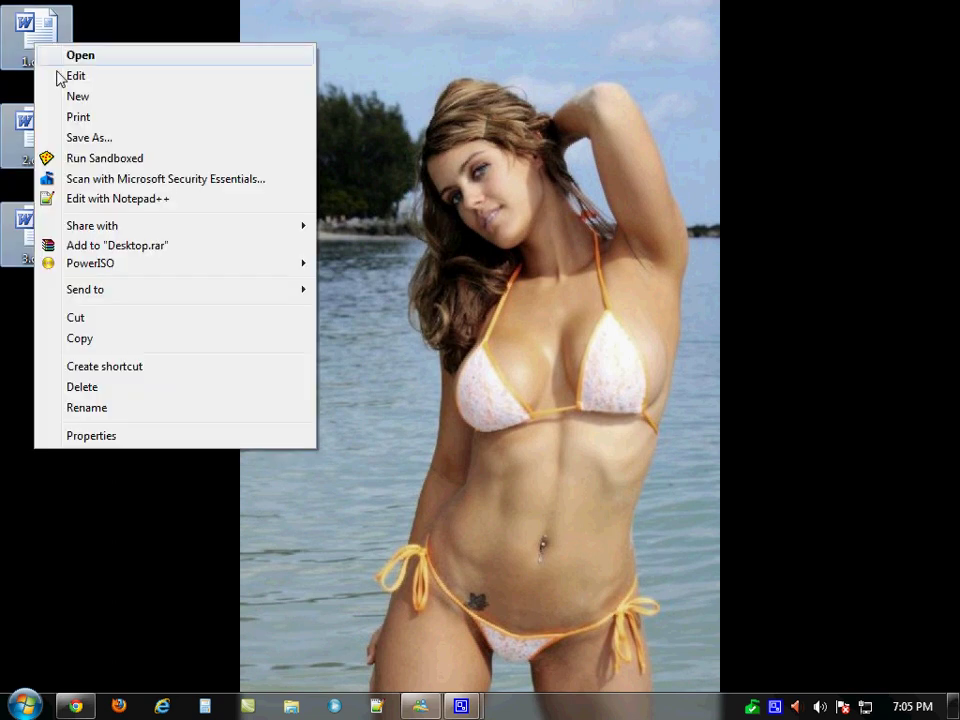
{"action": "left_click", "coordinate": [96, 252]}
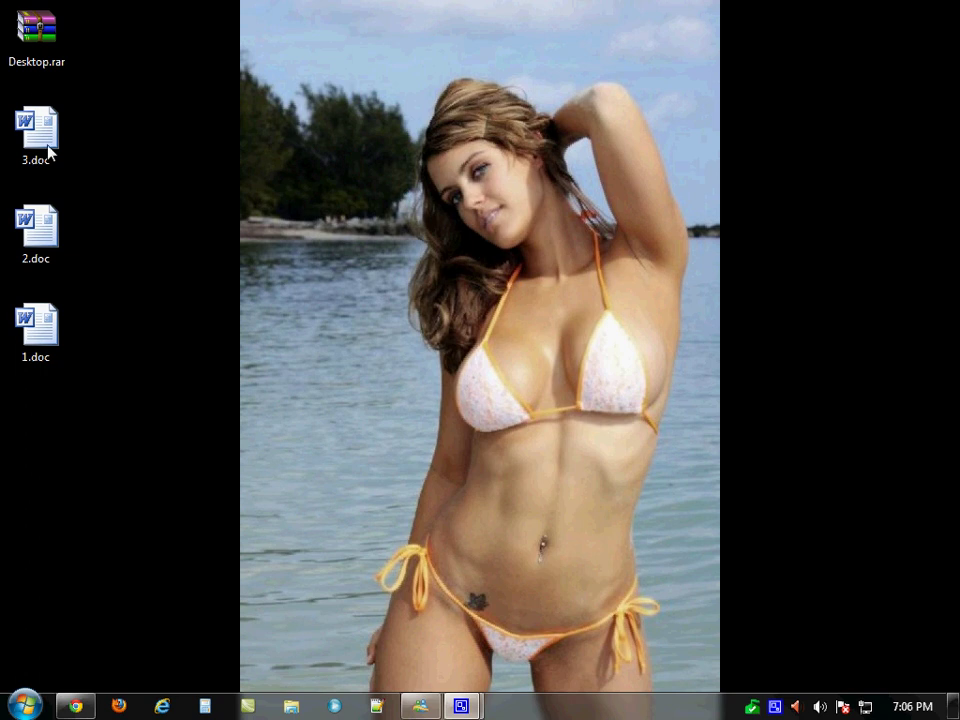
Check the size and size on disk of Desktop.rar in its properties, leaving its settings as they are
{"action": "left_click", "coordinate": [37, 55]}
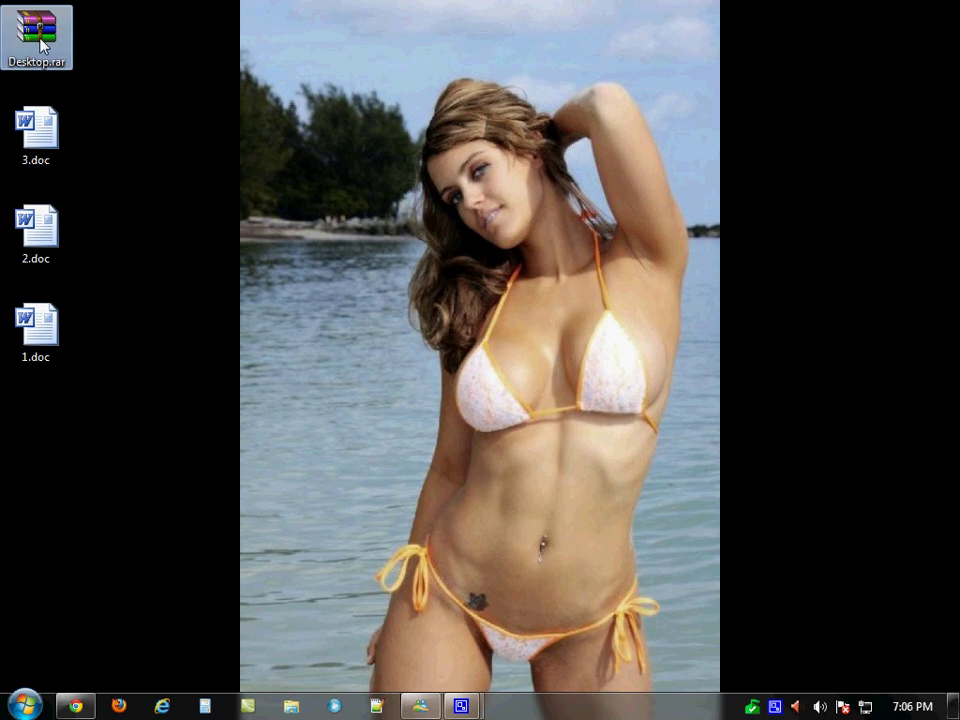
{"action": "mouse_move", "coordinate": [36, 55]}
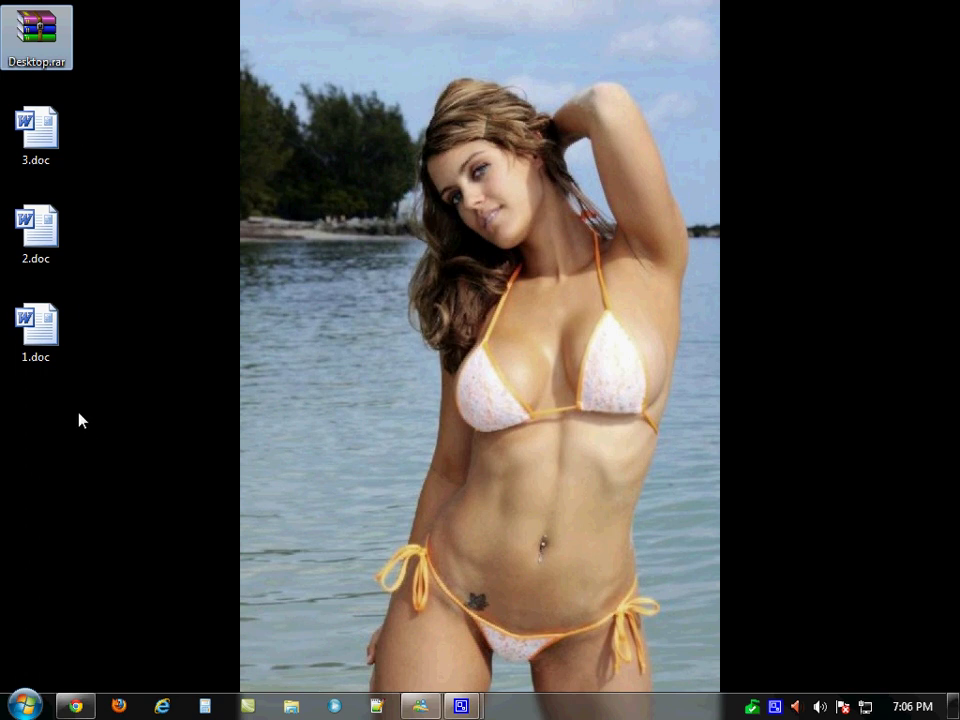
{"action": "right_click", "coordinate": [45, 32]}
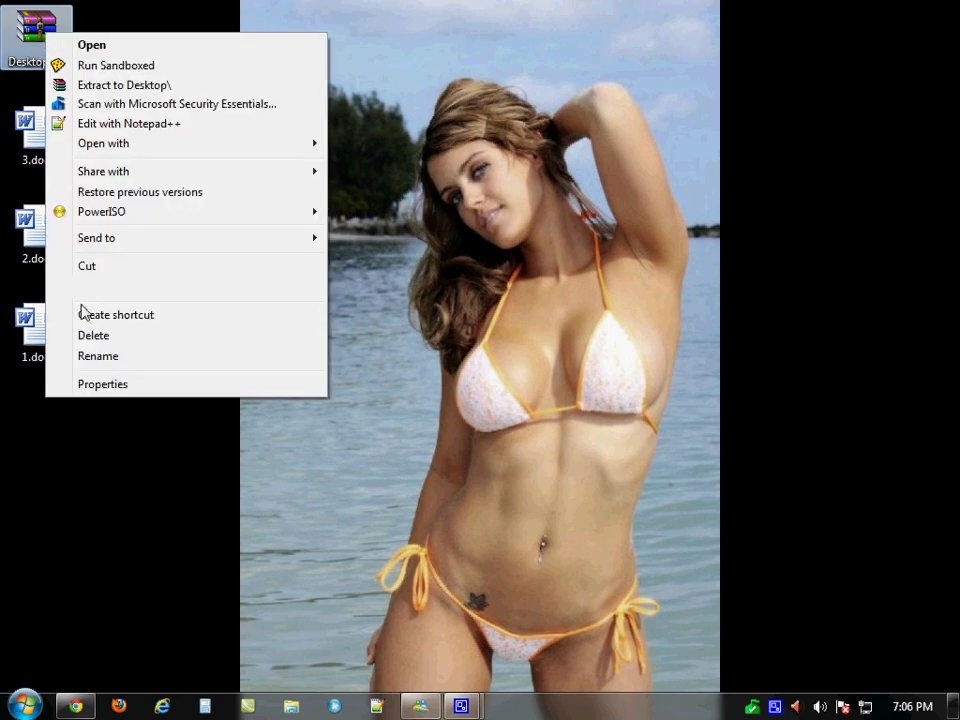
{"action": "left_click", "coordinate": [103, 385]}
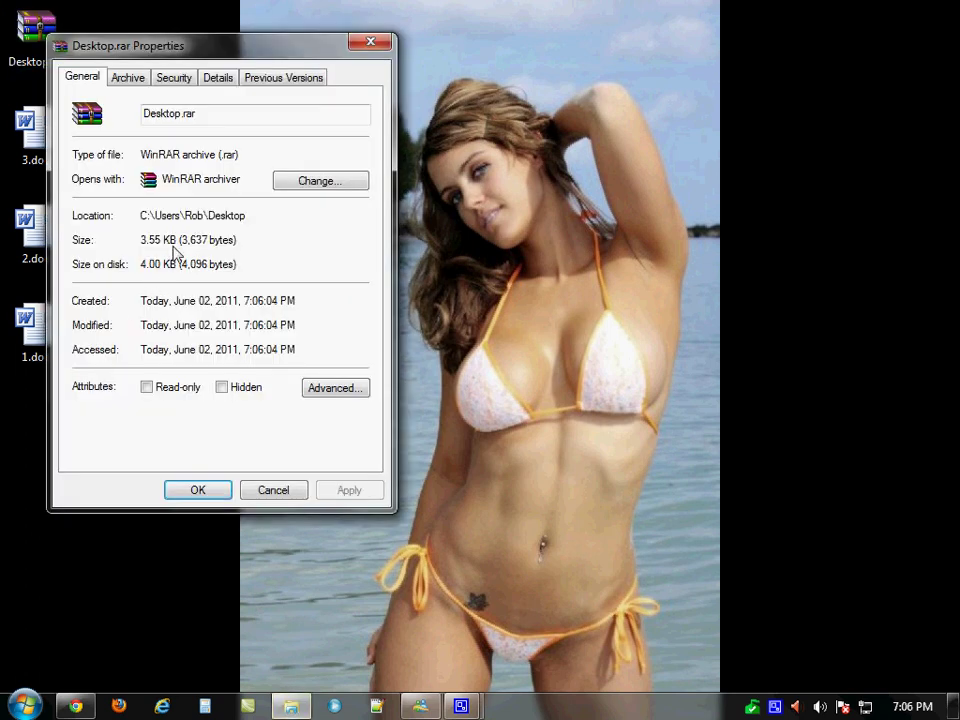
{"action": "left_click_drag", "start_coordinate": [185, 248], "coordinate": [116, 255]}
{"action": "left_click", "coordinate": [191, 266]}
{"action": "left_click_drag", "start_coordinate": [236, 264], "coordinate": [88, 243]}
{"action": "left_click", "coordinate": [370, 41]}
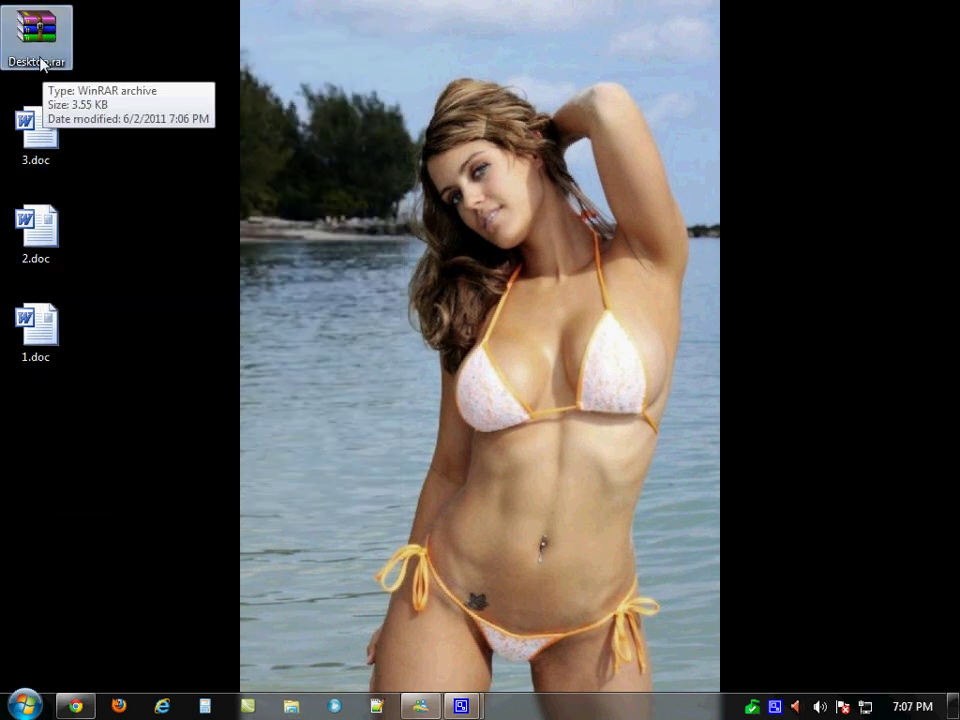
Delete 3.doc, 2.doc and 1.doc from the desktop, keeping Desktop.rar
{"action": "left_click_drag", "start_coordinate": [95, 411], "coordinate": [26, 135]}
{"action": "right_click", "coordinate": [26, 135]}
{"action": "left_click", "coordinate": [64, 470]}
{"action": "left_click", "coordinate": [542, 373]}
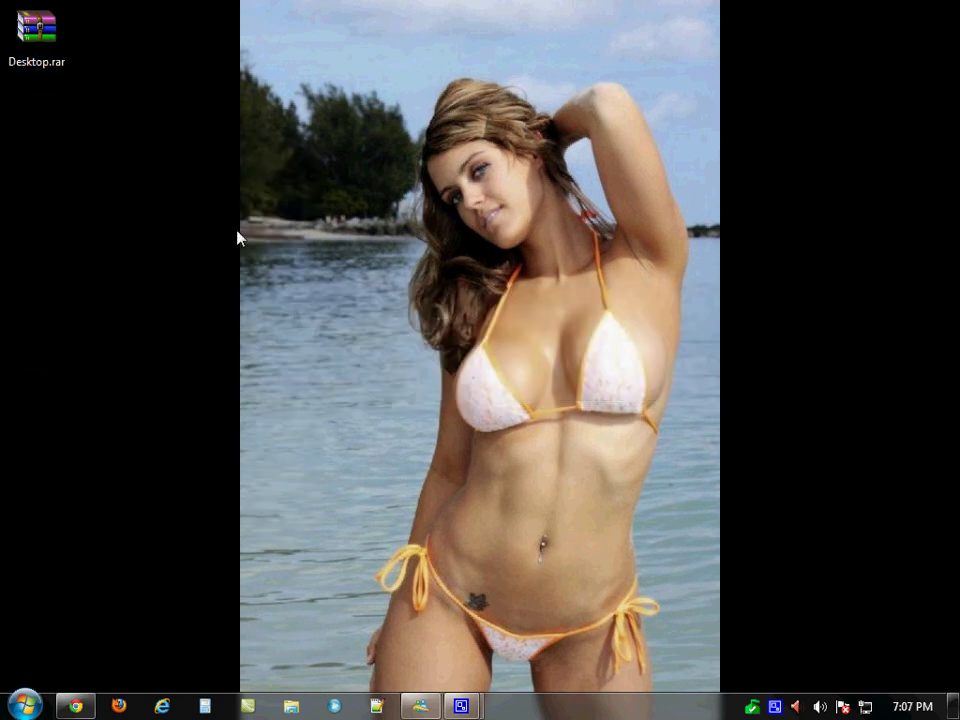
Extract Desktop.rar into a folder named Desktop
{"action": "right_click", "coordinate": [44, 43]}
{"action": "left_click", "coordinate": [161, 17]}
{"action": "right_click", "coordinate": [37, 47]}
{"action": "left_click", "coordinate": [88, 101]}
Look through the desktop's contents in Windows Explorer for the extracted Desktop folder, and close the window
{"action": "left_click", "coordinate": [291, 706]}
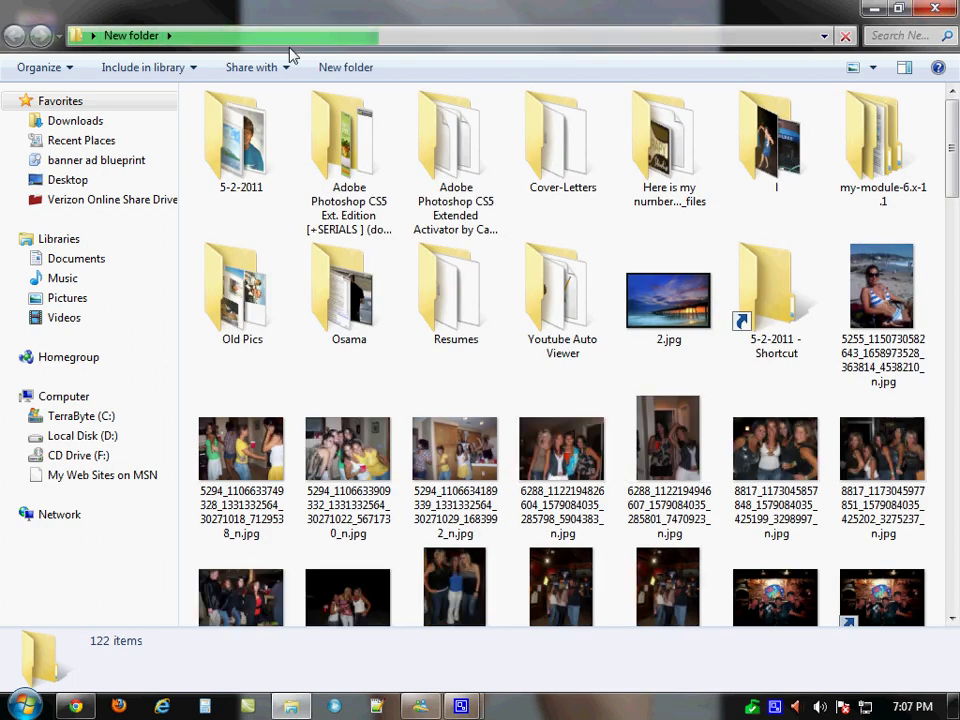
{"action": "right_click", "coordinate": [86, 395]}
{"action": "left_click", "coordinate": [824, 37]}
{"action": "left_click", "coordinate": [378, 91]}
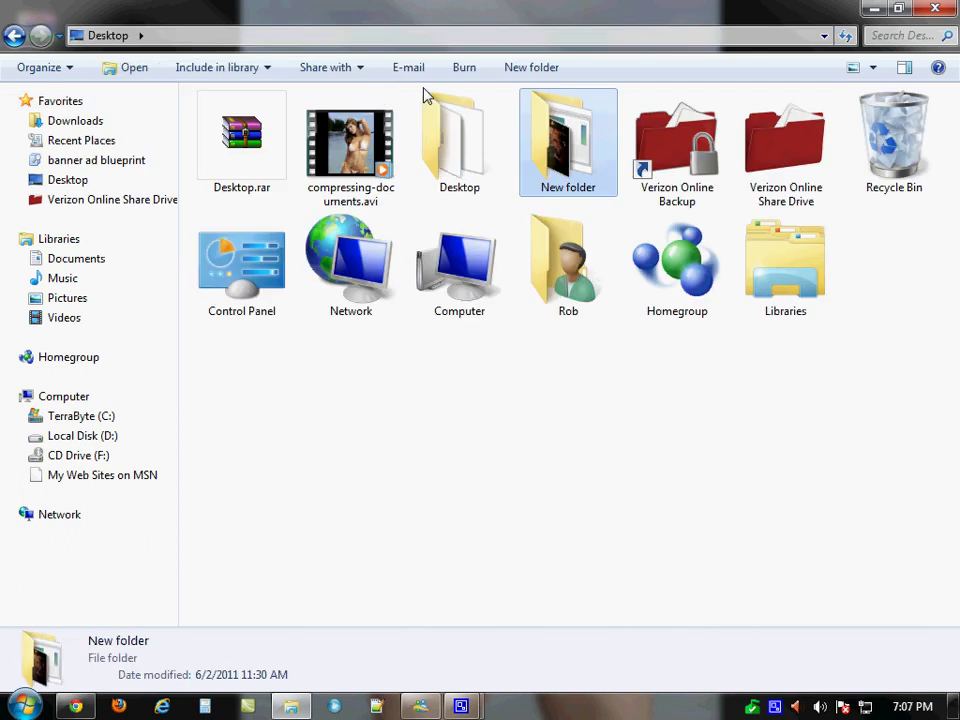
{"action": "left_click", "coordinate": [938, 9]}
{"action": "right_click", "coordinate": [53, 67]}
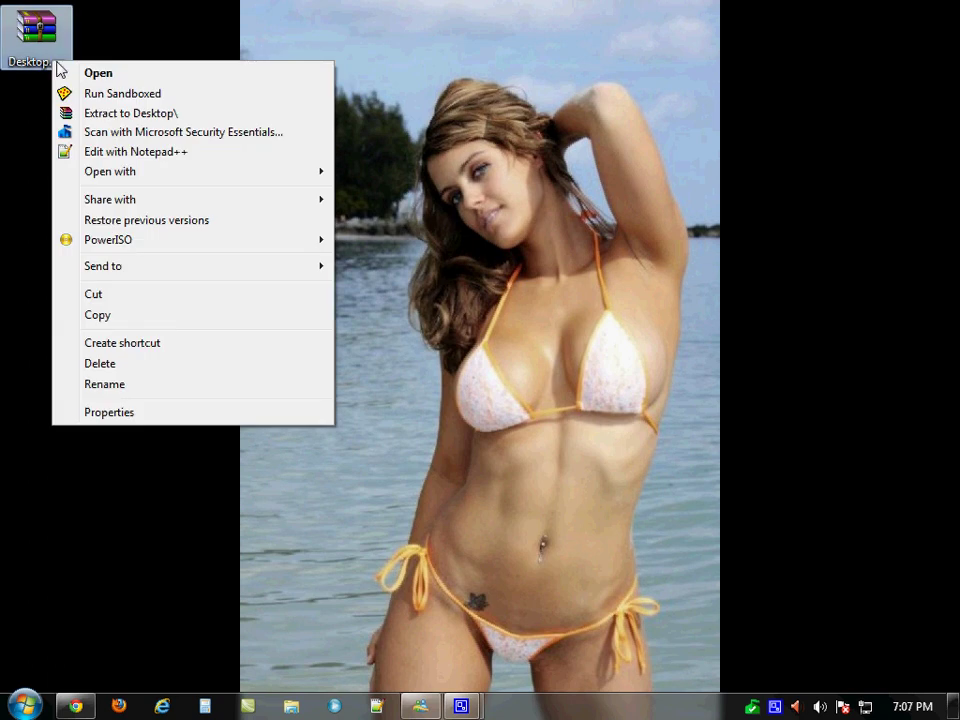
{"action": "left_click", "coordinate": [98, 116]}
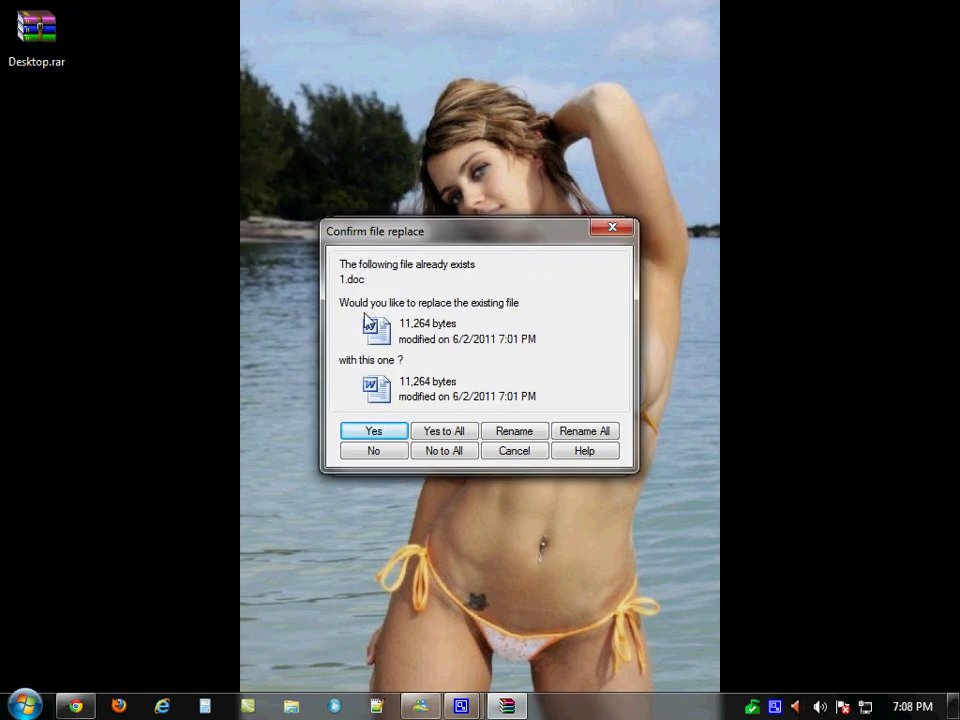
{"action": "left_click", "coordinate": [510, 451]}
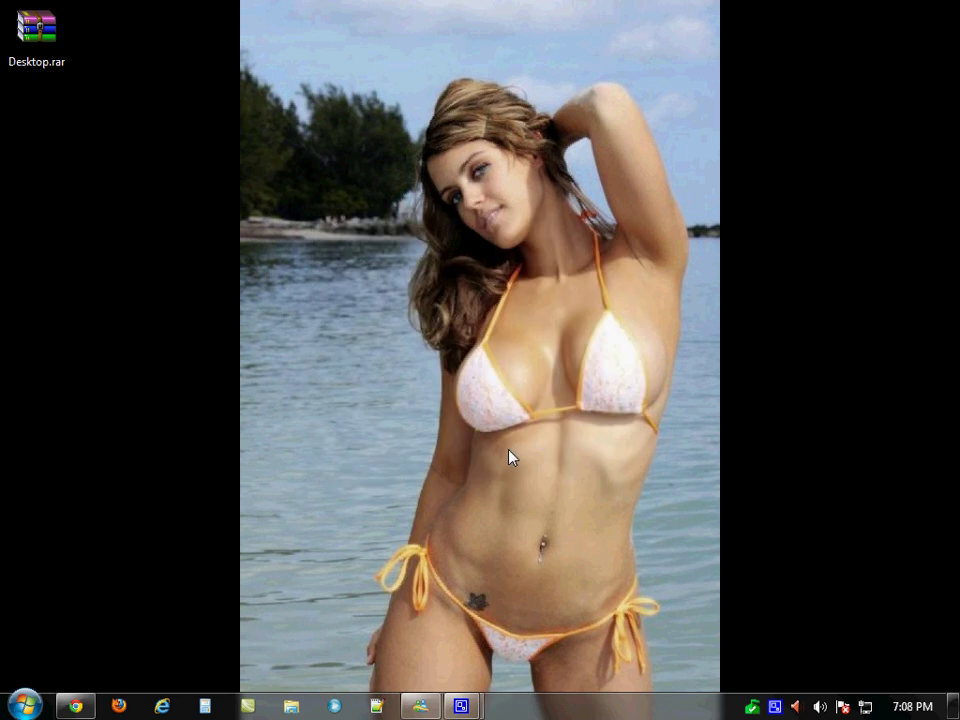
Open Desktop.rar in WinRAR to view the documents it contains, and close it again
{"action": "right_click", "coordinate": [24, 28]}
{"action": "left_click", "coordinate": [120, 8]}
{"action": "double_click", "coordinate": [55, 30]}
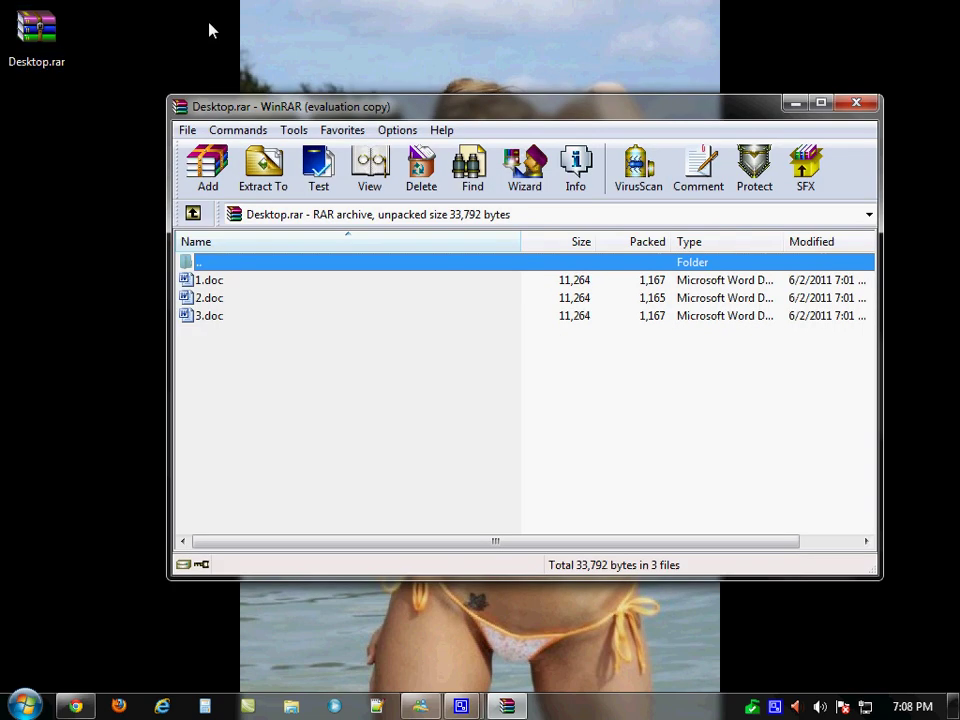
{"action": "left_click", "coordinate": [853, 105]}
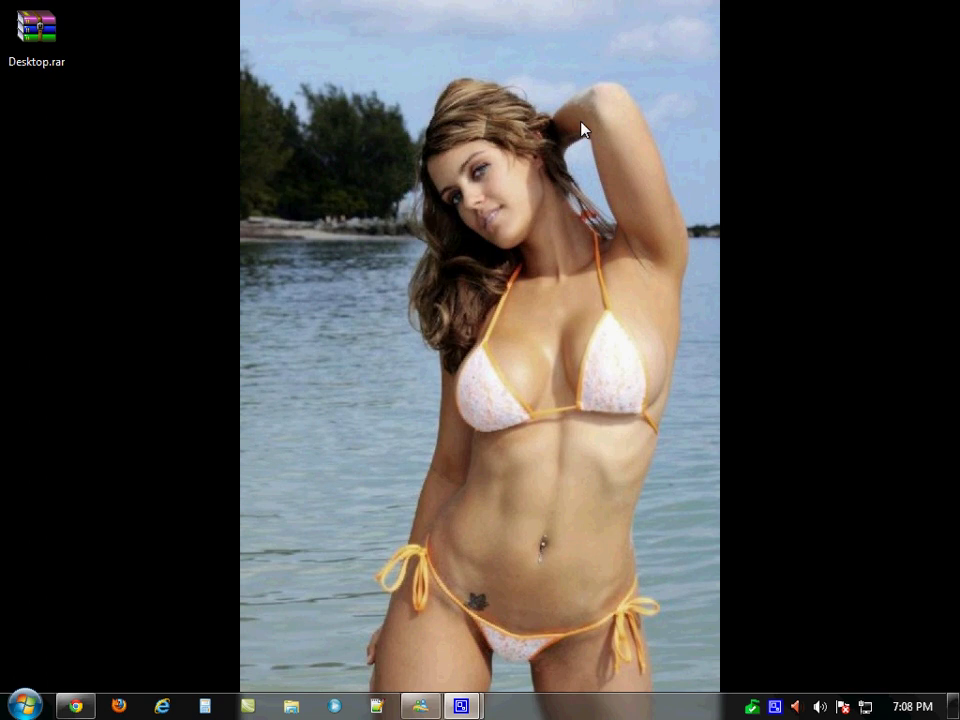
Rename Desktop.rar to zipped-files.rar
{"action": "right_click", "coordinate": [34, 64]}
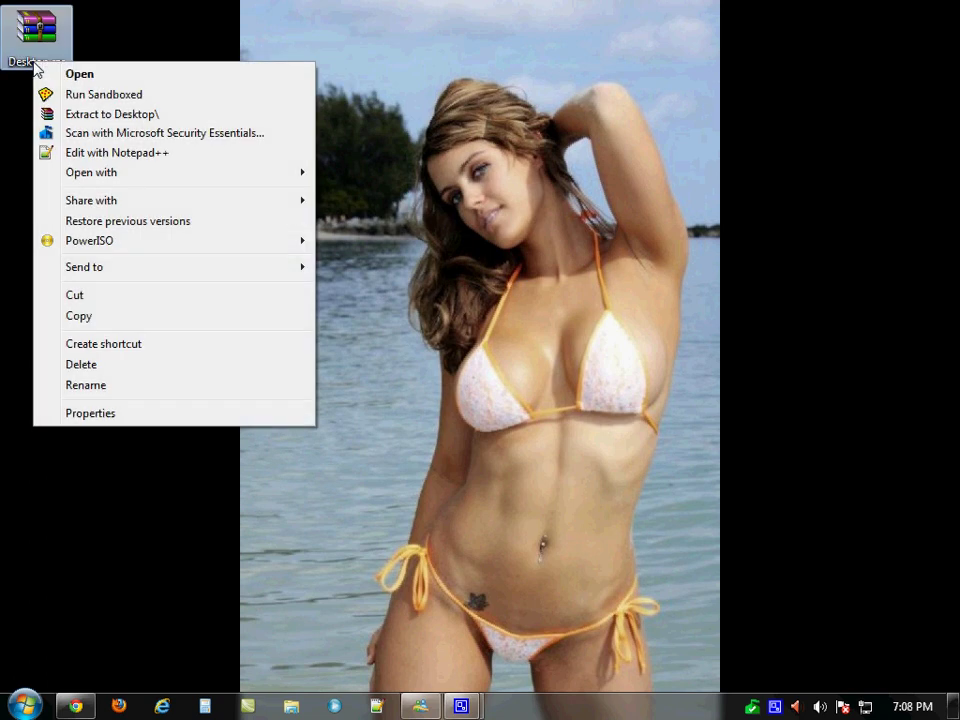
{"action": "left_click", "coordinate": [122, 387]}
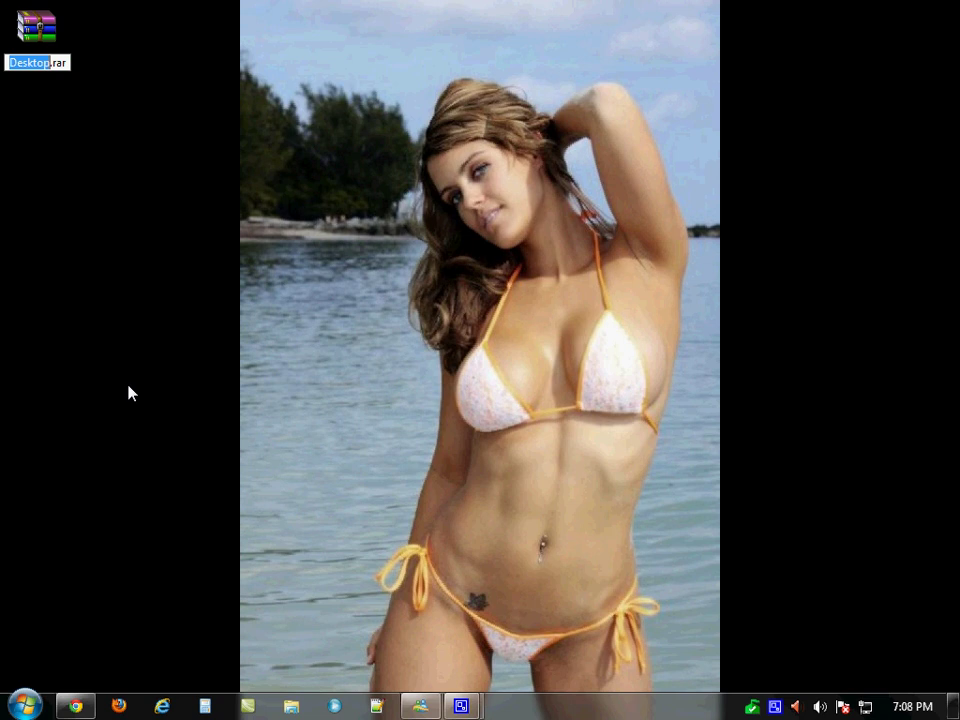
{"action": "type", "text": "zipped-files-ra"}
{"action": "key", "text": "BackSpace"}
{"action": "key", "text": "BackSpace"}
{"action": "key", "text": "BackSpace"}
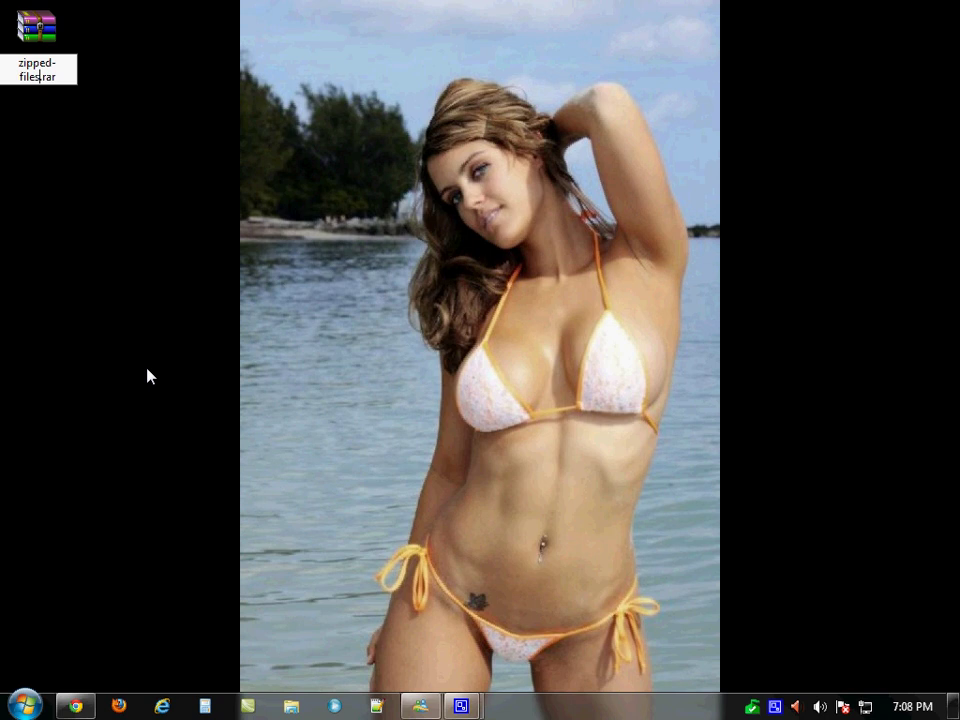
{"action": "key", "text": "Return"}
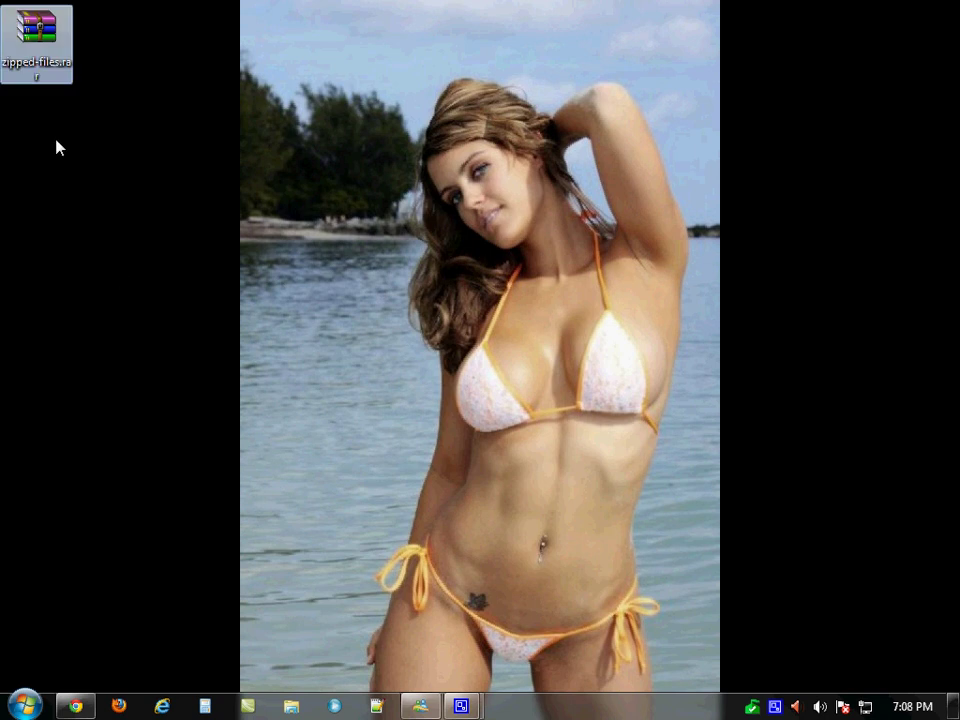
Extract zipped-files.rar into a folder named zipped-files
{"action": "right_click", "coordinate": [48, 66]}
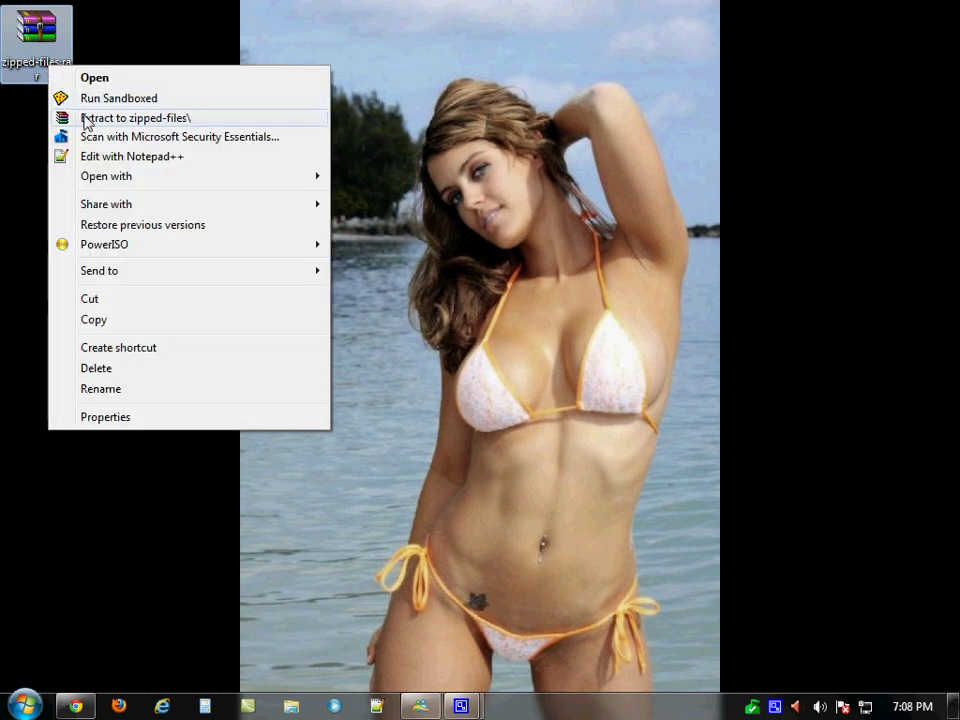
{"action": "left_click", "coordinate": [86, 118]}
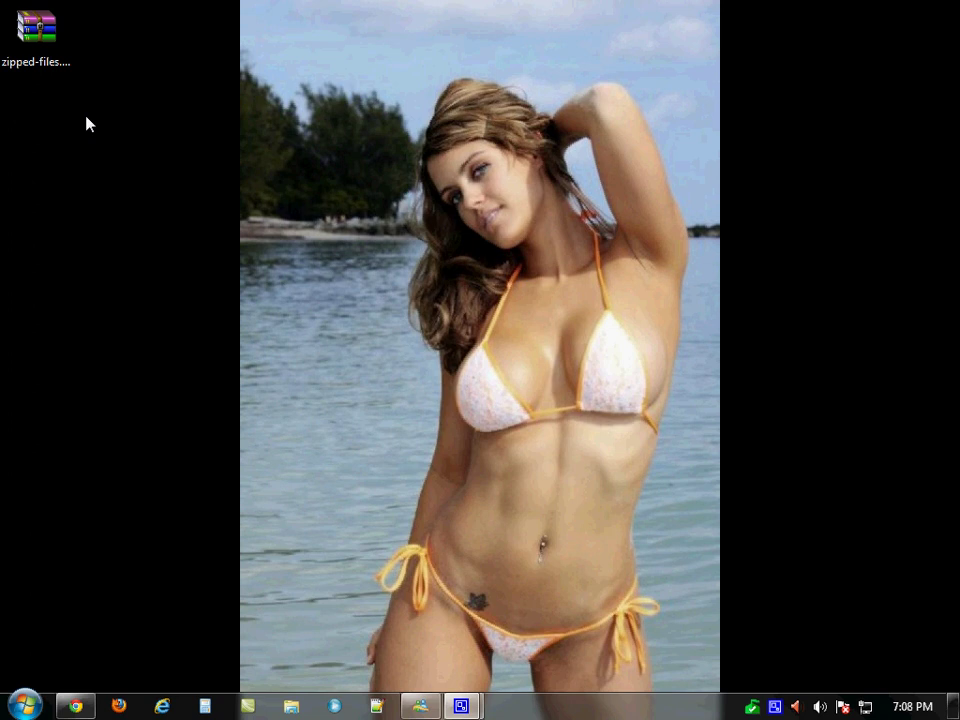
{"action": "right_click", "coordinate": [28, 57]}
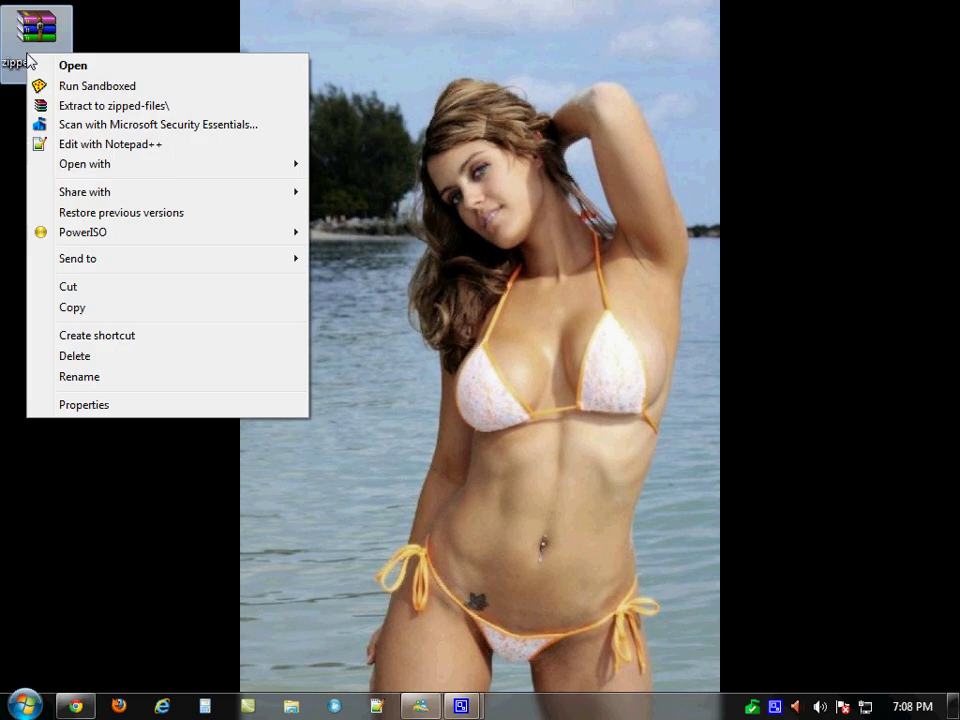
{"action": "left_click", "coordinate": [64, 105]}
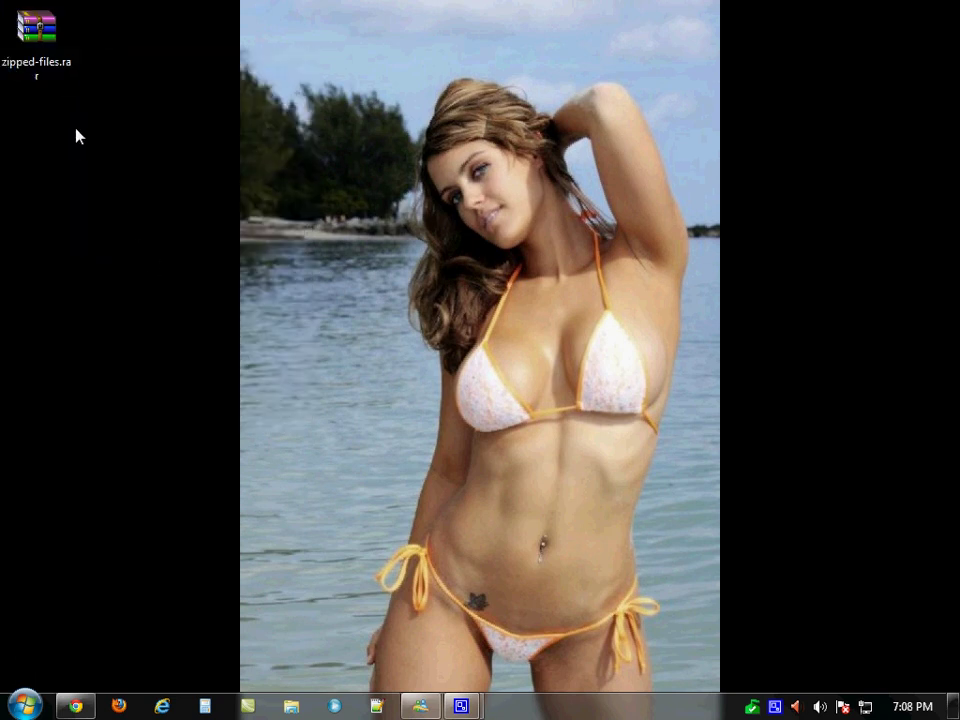
Create a folder named New on the desktop and move zipped-files.rar into it
{"action": "right_click", "coordinate": [45, 207]}
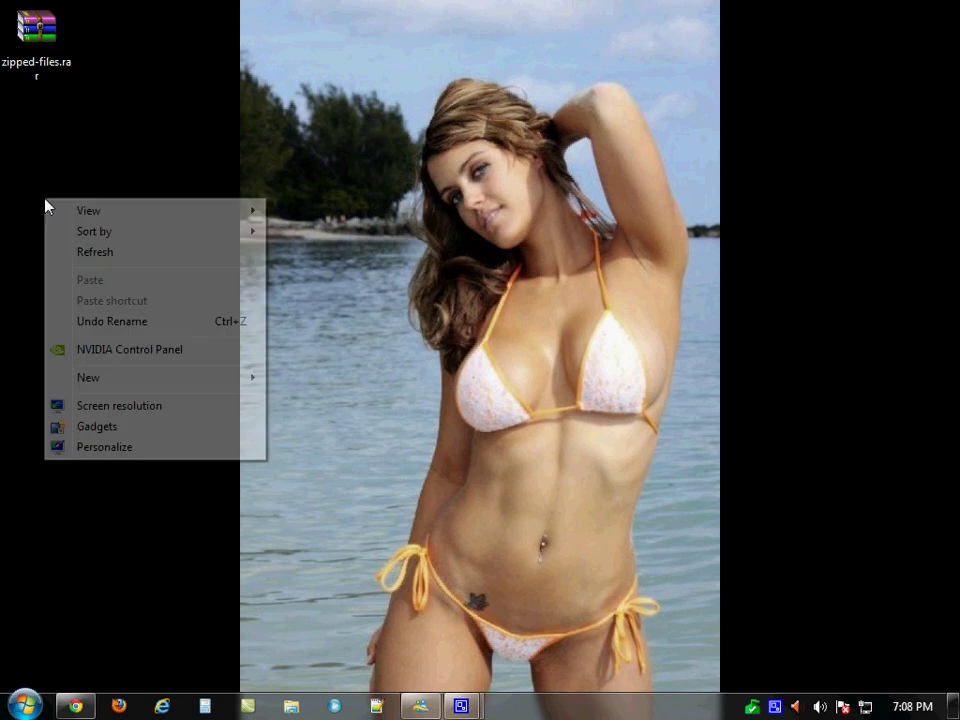
{"action": "mouse_move", "coordinate": [107, 379]}
{"action": "left_click", "coordinate": [290, 380]}
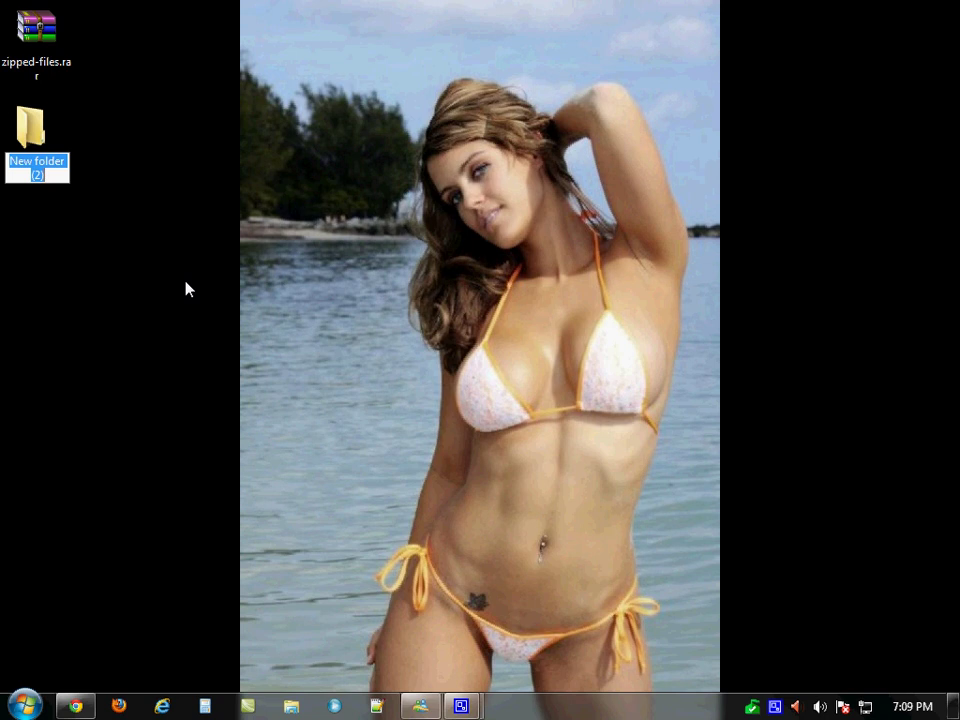
{"action": "type", "text": "N"}
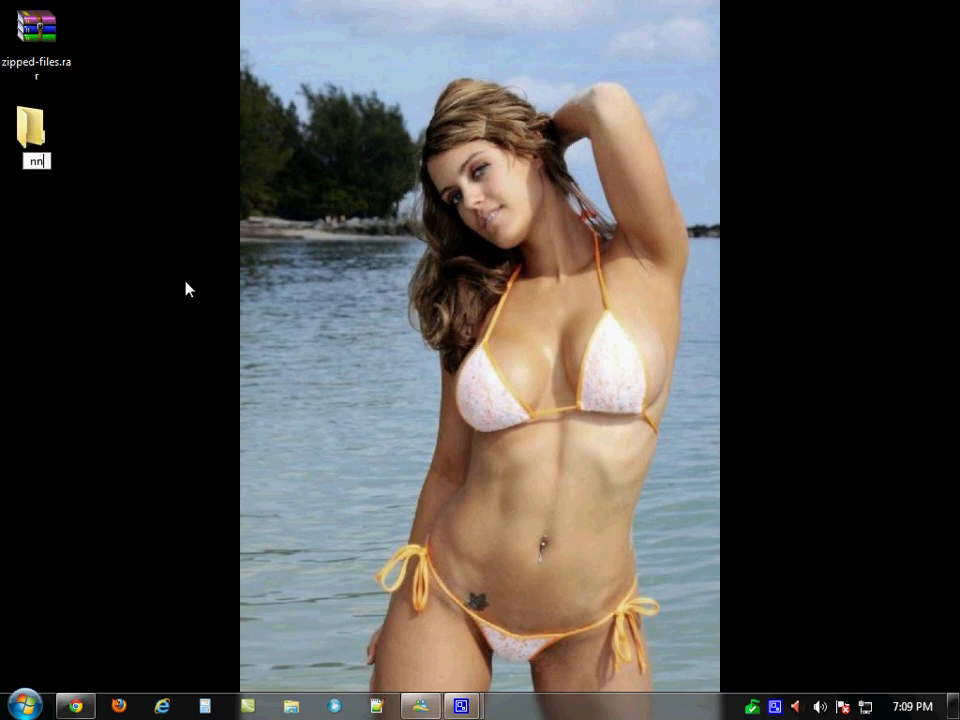
{"action": "type", "text": "ew"}
{"action": "key", "text": "Return"}
{"action": "left_click", "coordinate": [171, 264]}
{"action": "left_click_drag", "start_coordinate": [44, 42], "coordinate": [27, 130]}
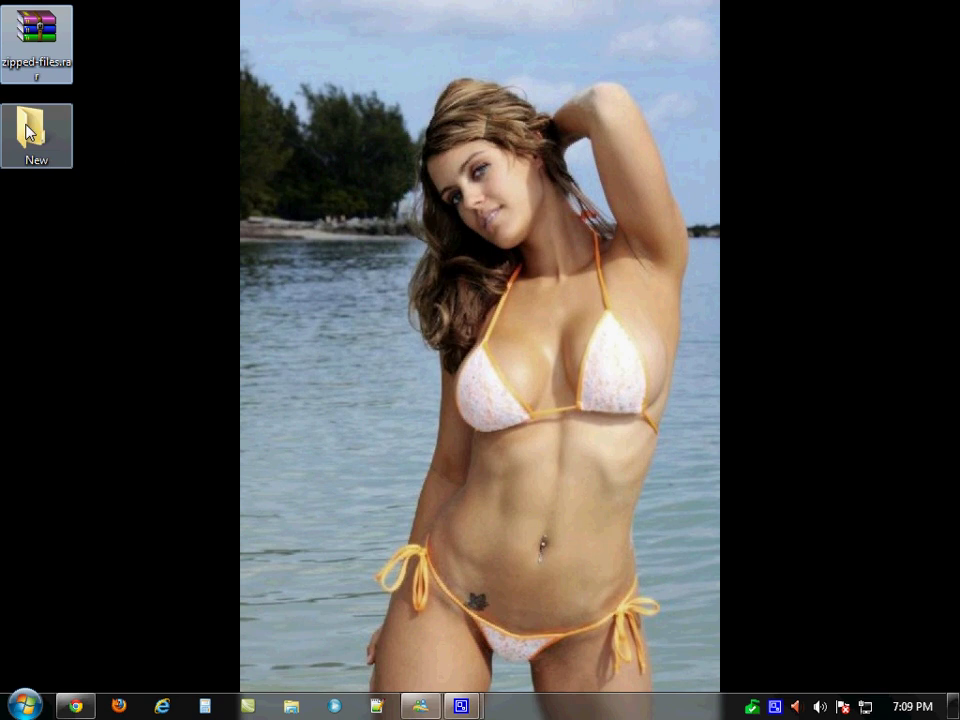
Open the New folder and extract zipped-files.rar there into a folder named zipped-files
{"action": "double_click", "coordinate": [27, 40]}
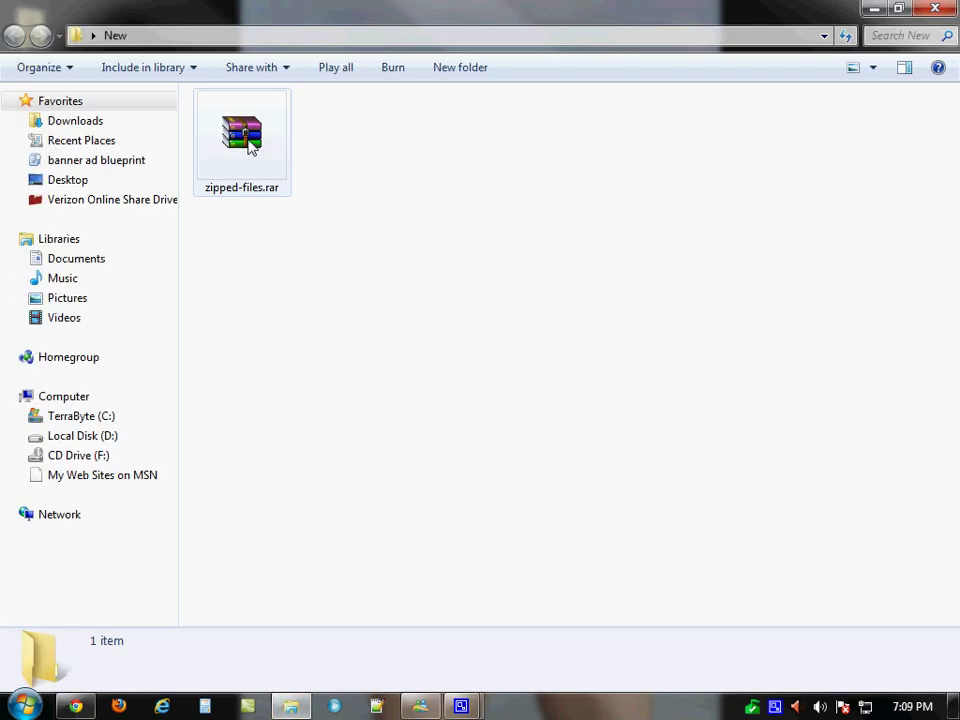
{"action": "left_click", "coordinate": [241, 149]}
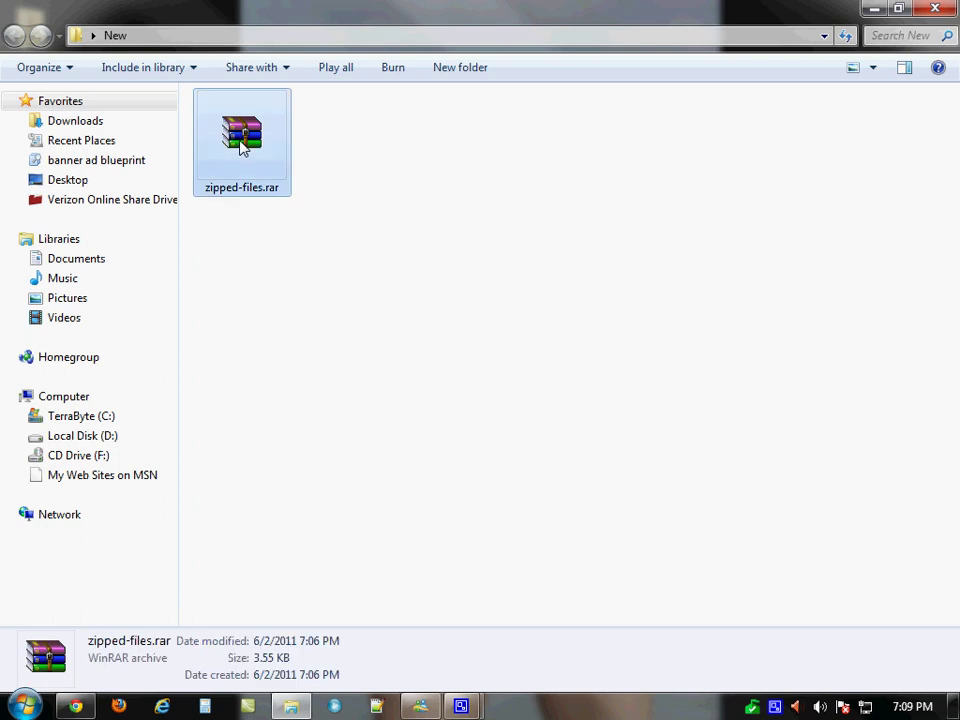
{"action": "right_click", "coordinate": [241, 149]}
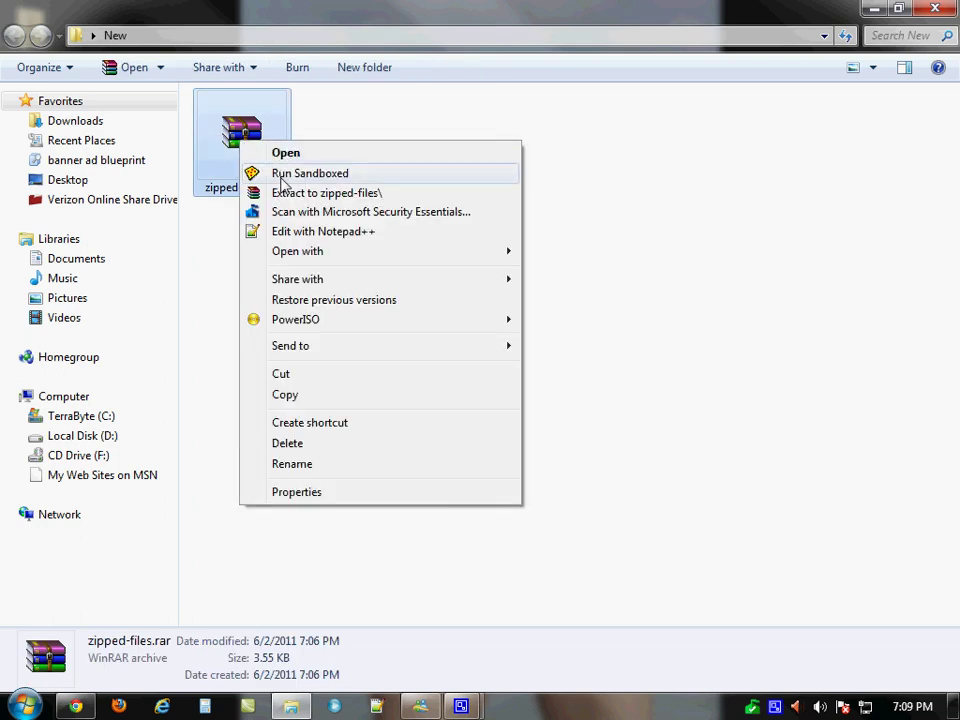
{"action": "left_click", "coordinate": [462, 118]}
{"action": "left_click", "coordinate": [462, 118]}
{"action": "left_click", "coordinate": [253, 159]}
{"action": "right_click", "coordinate": [253, 160]}
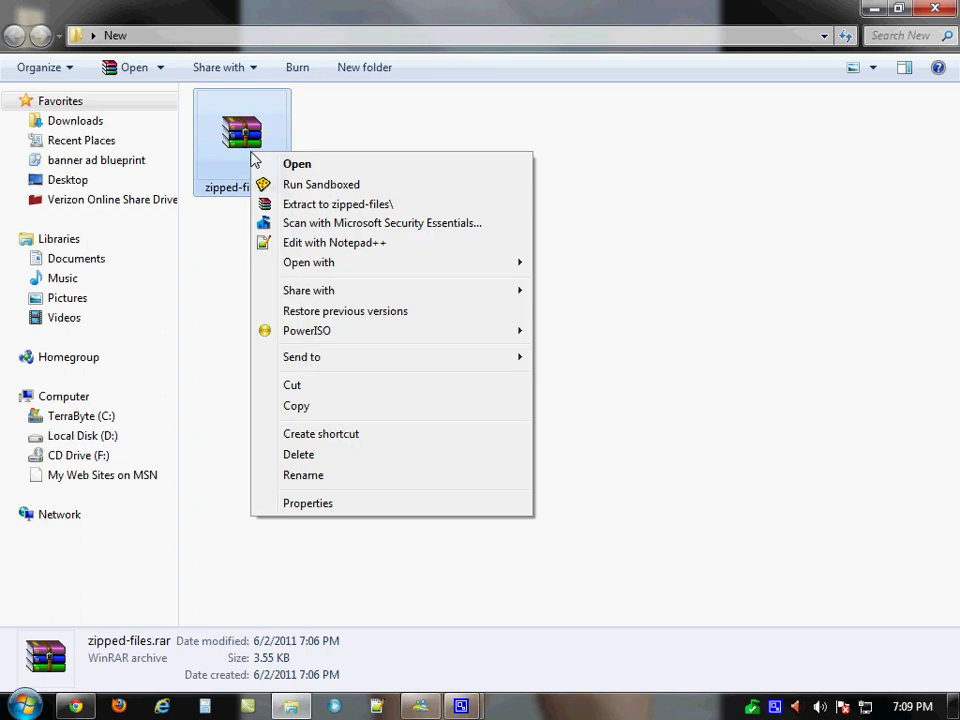
{"action": "left_click", "coordinate": [298, 206]}
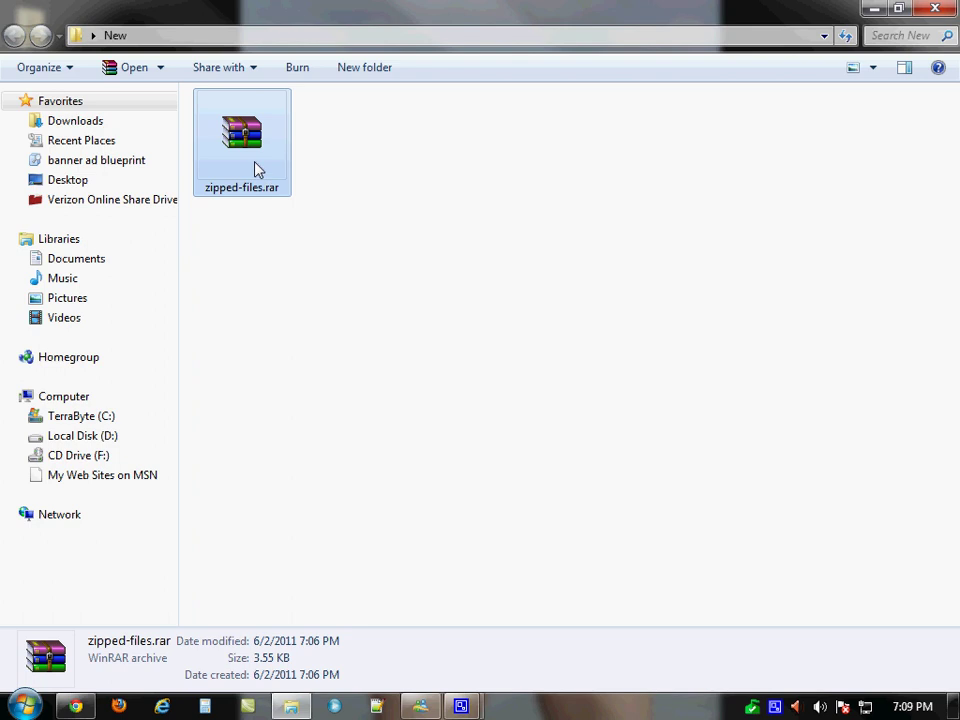
{"action": "left_click", "coordinate": [315, 254]}
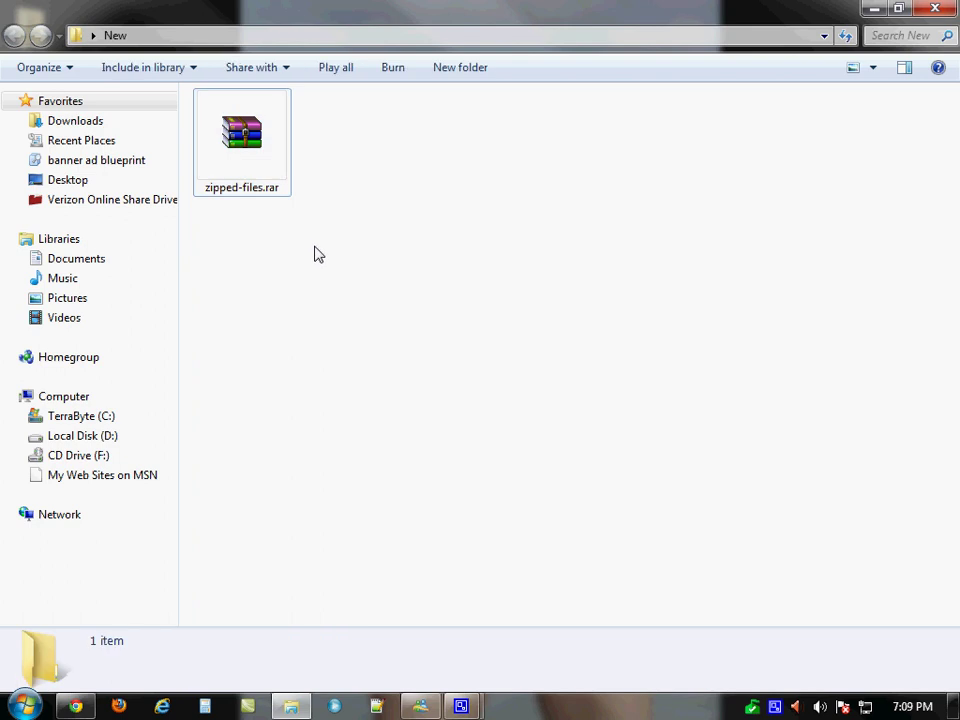
{"action": "left_click", "coordinate": [253, 186]}
{"action": "right_click", "coordinate": [253, 186]}
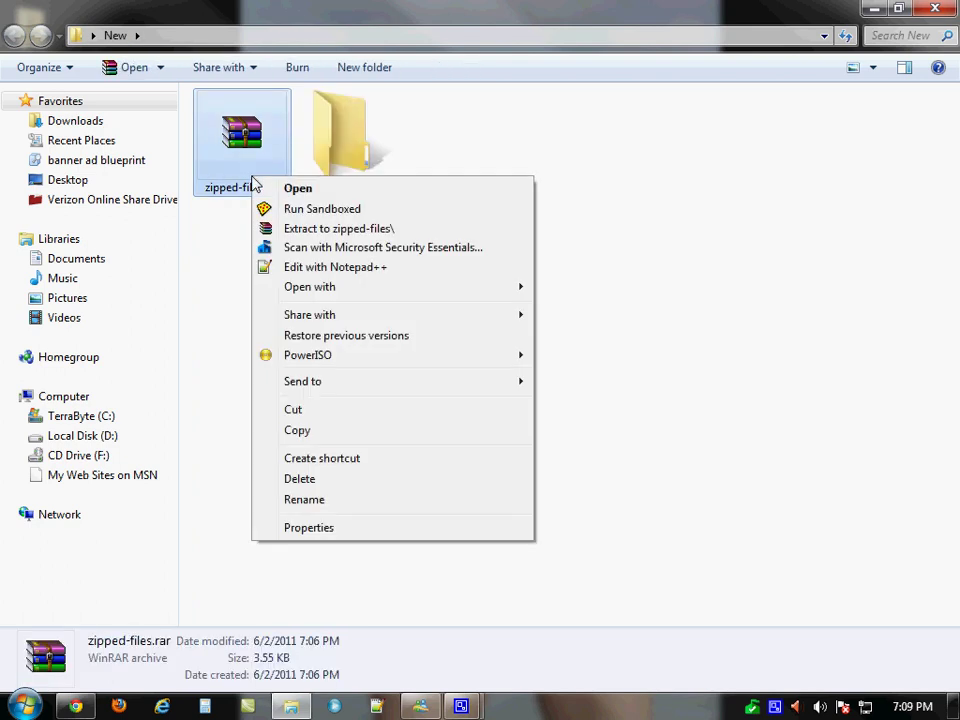
{"action": "left_click", "coordinate": [658, 214]}
{"action": "double_click", "coordinate": [580, 11]}
{"action": "double_click", "coordinate": [465, 147]}
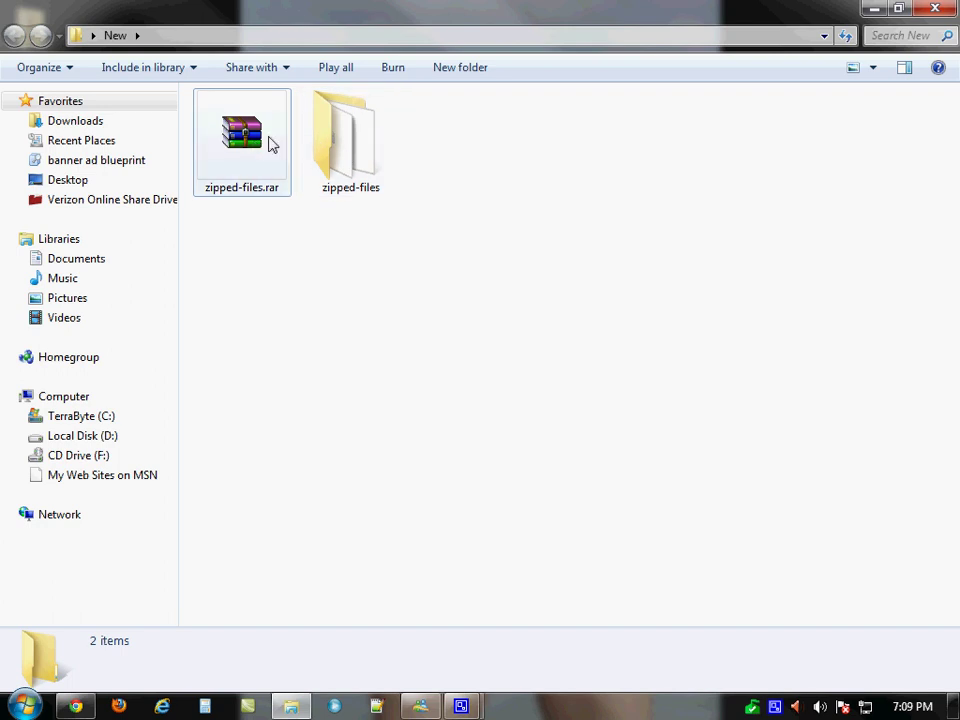
Open the extracted zipped-files folder to view its documents, return to the New folder, and open it again
{"action": "left_click", "coordinate": [315, 143]}
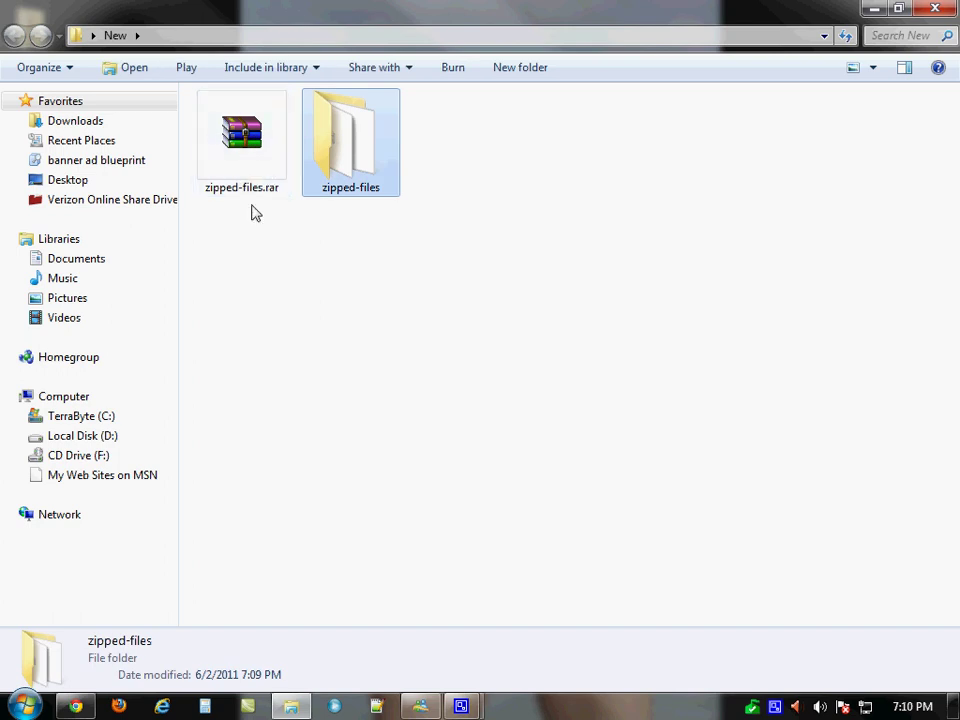
{"action": "double_click", "coordinate": [340, 151]}
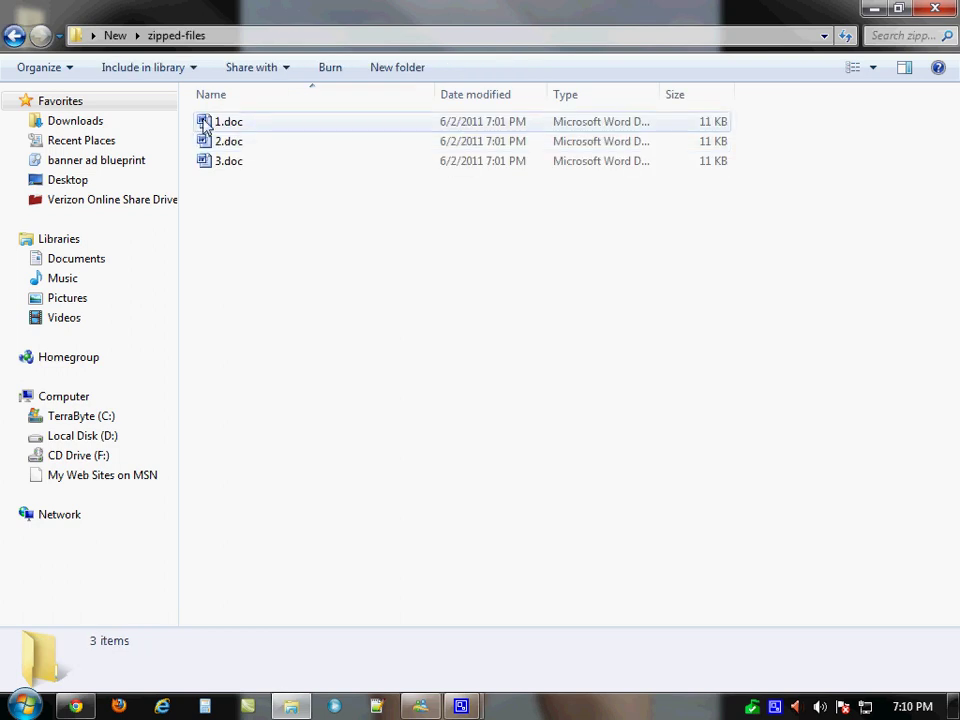
{"action": "left_click", "coordinate": [14, 35]}
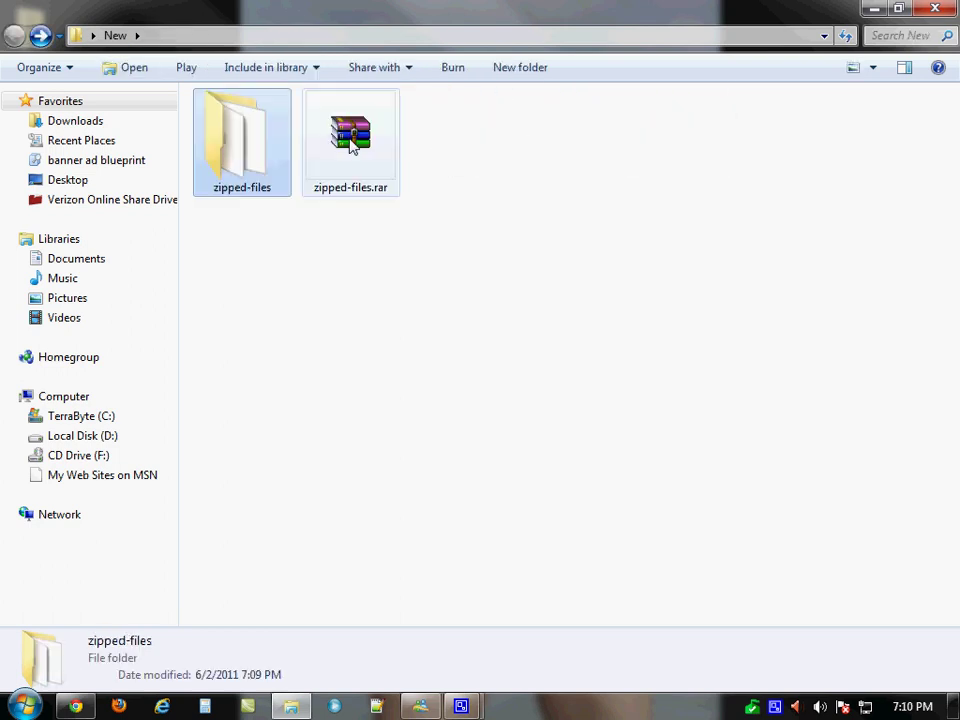
{"action": "double_click", "coordinate": [248, 140]}
Open the extracted 1.doc in Word to check its content, and close it again
{"action": "mouse_move", "coordinate": [264, 212]}
{"action": "left_mouse_down"}
{"action": "mouse_move", "coordinate": [208, 112]}
{"action": "mouse_move", "coordinate": [252, 200]}
{"action": "left_mouse_up"}
{"action": "left_click", "coordinate": [212, 122]}
{"action": "left_click", "coordinate": [238, 199]}
{"action": "left_click", "coordinate": [215, 124]}
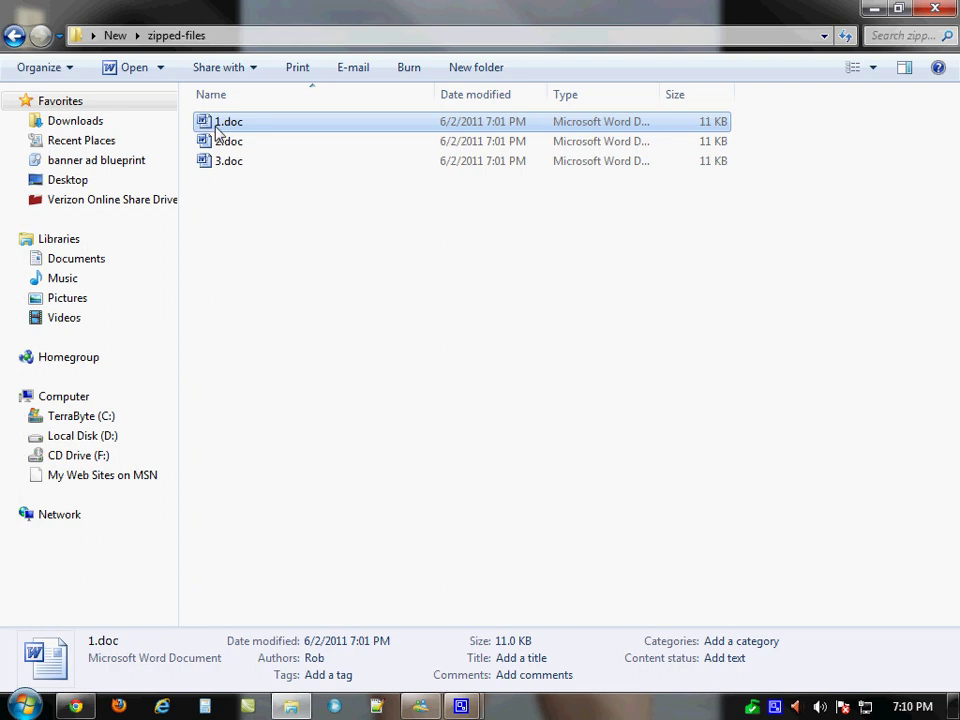
{"action": "double_click", "coordinate": [218, 131]}
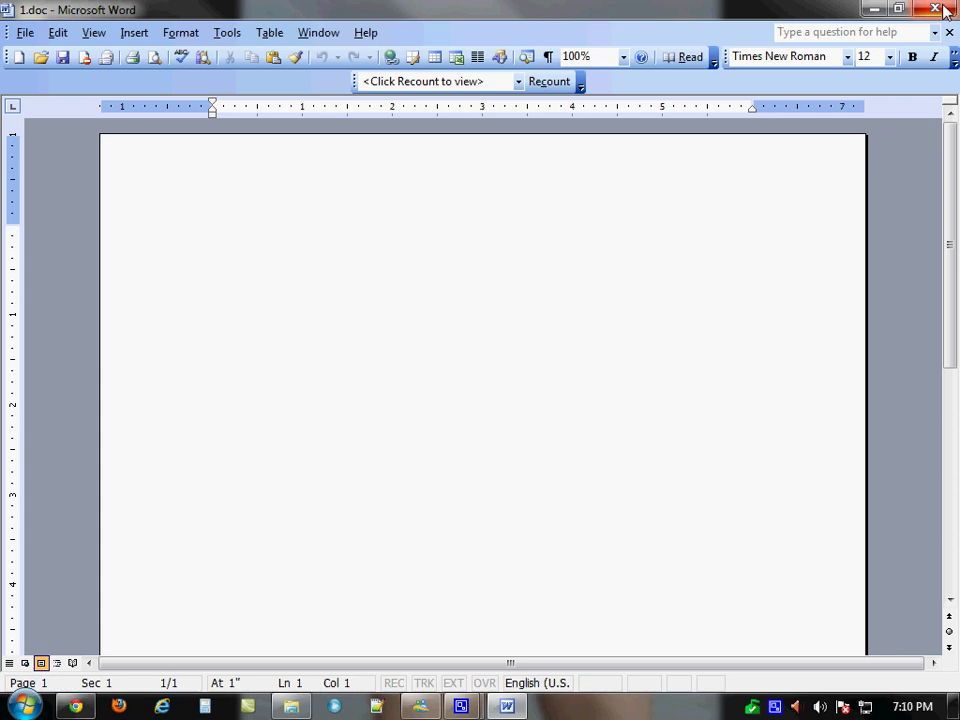
{"action": "left_click", "coordinate": [944, 11]}
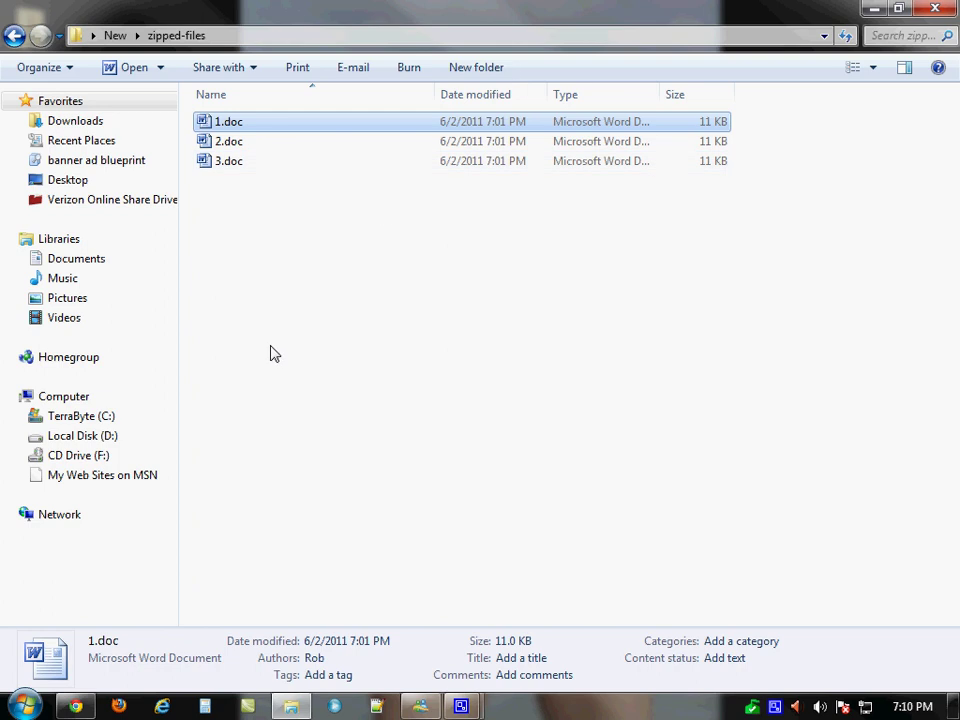
Look at the available file commands for the extracted documents, clear the selection, and close the folder window
{"action": "left_click_drag", "start_coordinate": [234, 242], "coordinate": [207, 132]}
{"action": "right_click", "coordinate": [208, 126]}
{"action": "mouse_move", "coordinate": [300, 305]}
{"action": "left_click", "coordinate": [632, 212]}
{"action": "left_click", "coordinate": [504, 210]}
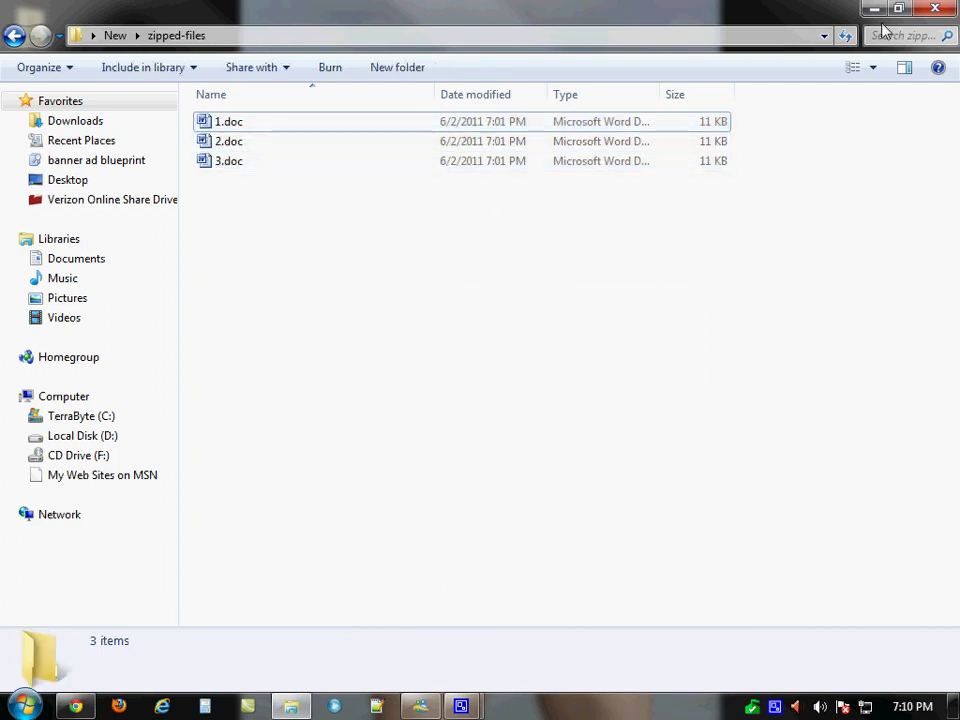
{"action": "left_click", "coordinate": [940, 10]}
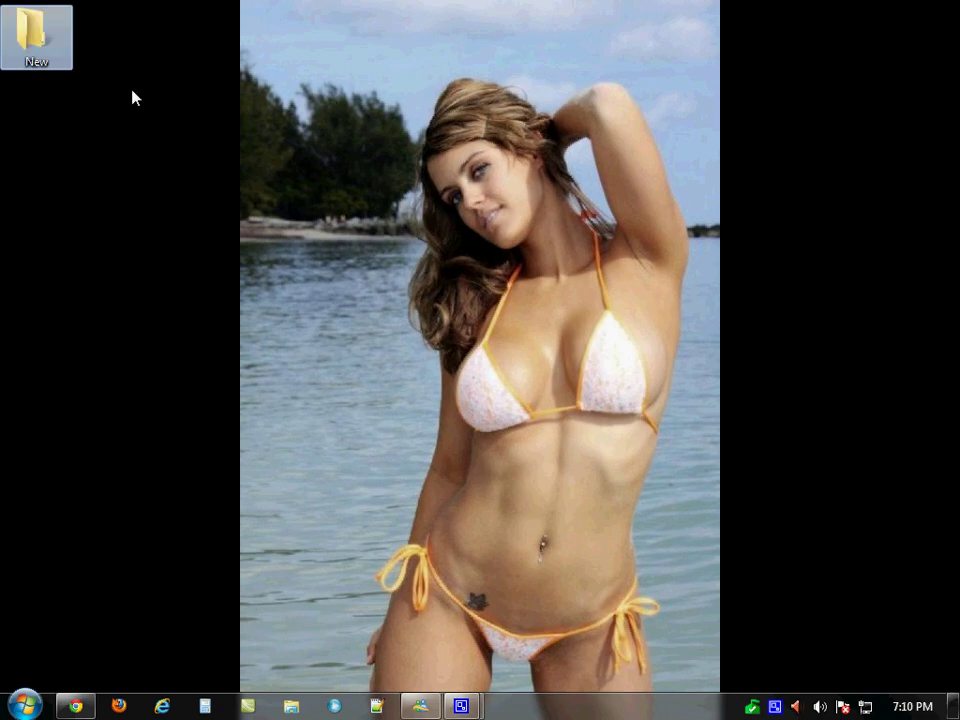